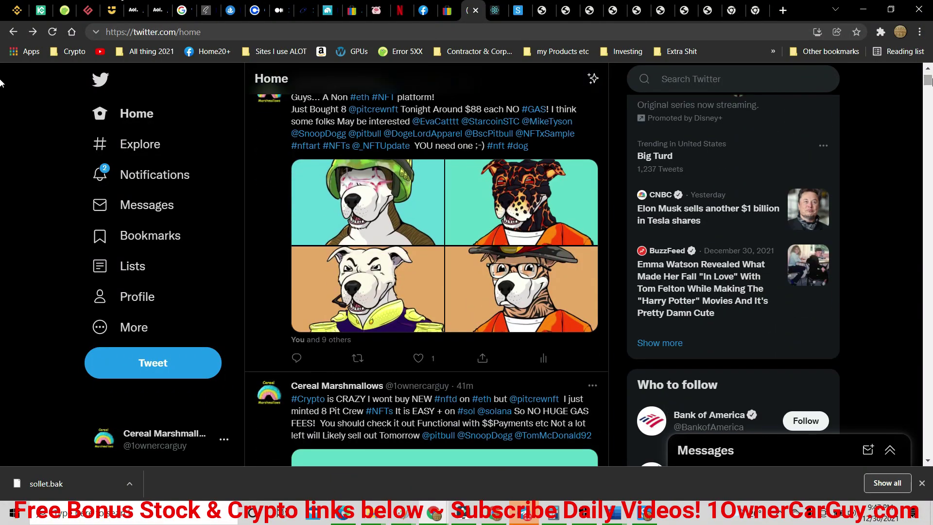
# View each minted Pit Crew dog image, ending on the white dog in purple military uniform.
pyautogui.click(495, 5)
pyautogui.click(548, 5)
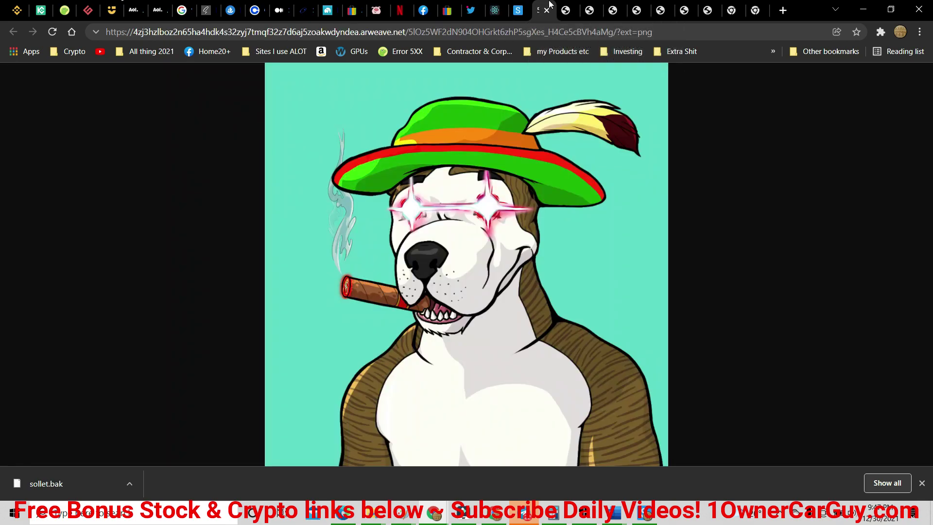
pyautogui.click(564, 10)
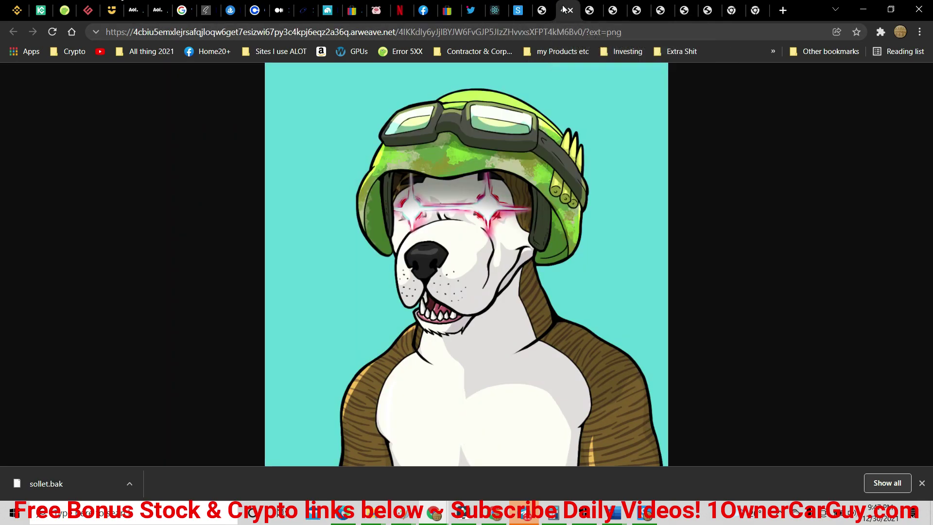
pyautogui.click(587, 10)
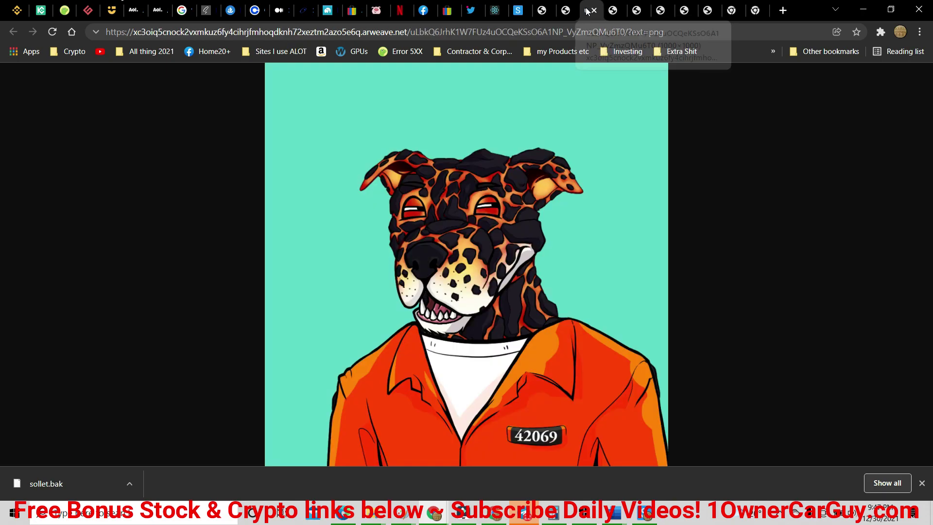
pyautogui.click(626, 14)
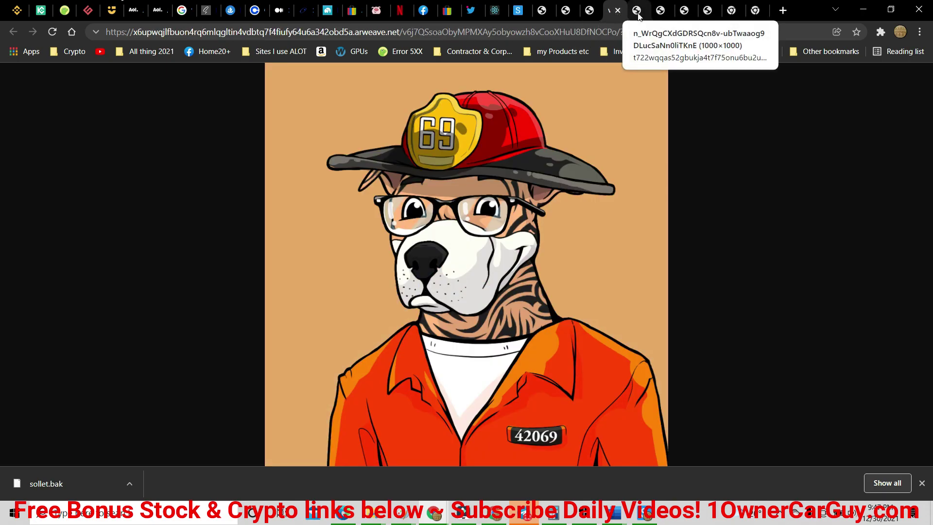
pyautogui.click(637, 13)
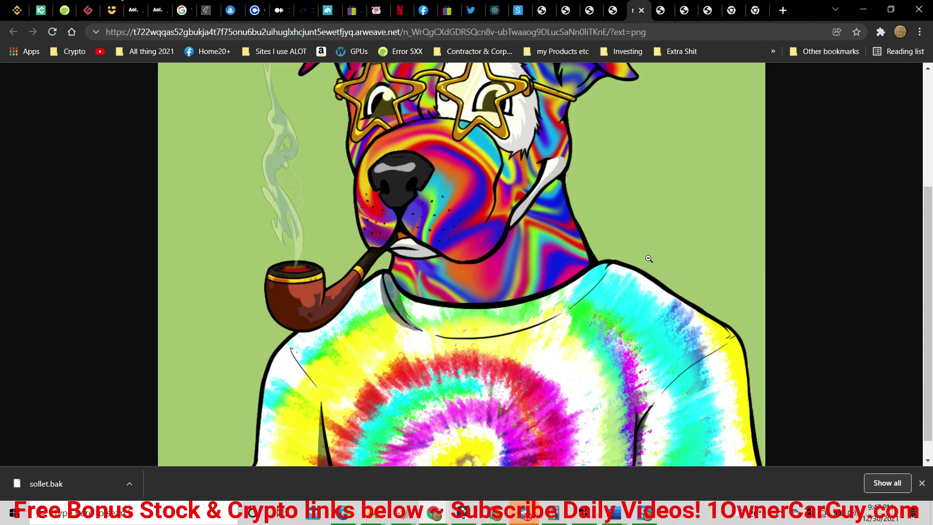
pyautogui.scroll(5, 788, 246)
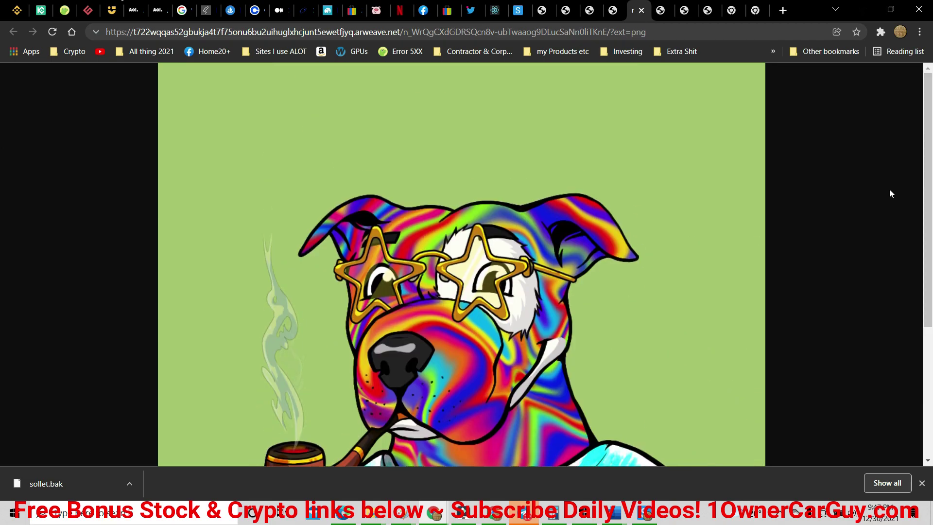
pyautogui.click(655, 7)
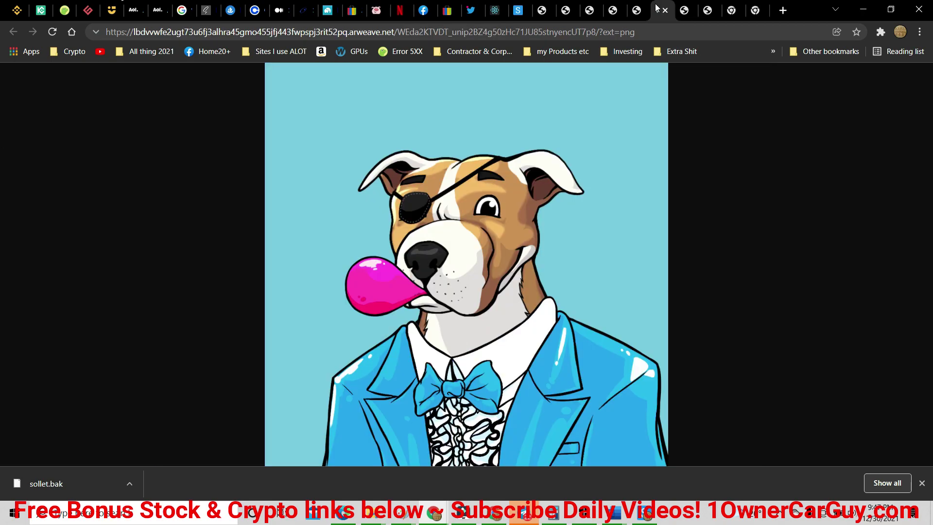
pyautogui.click(683, 11)
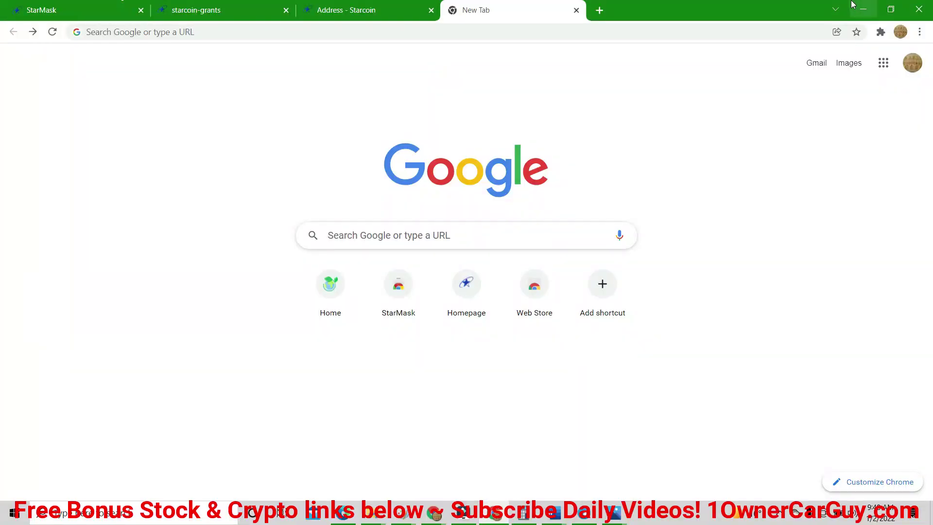
# Bring back the Chrome window with Solana's price and switch to the Pit Crew mint site.
pyautogui.click(858, 6)
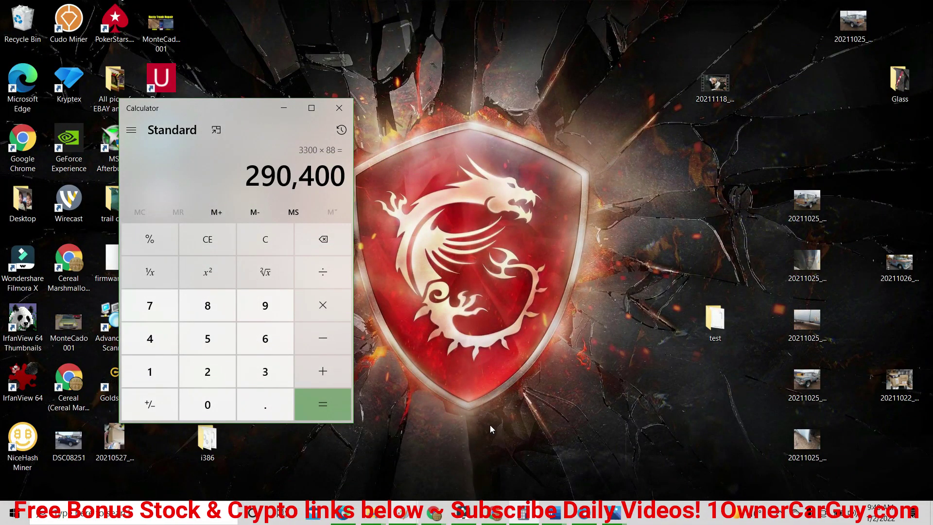
pyautogui.click(440, 510)
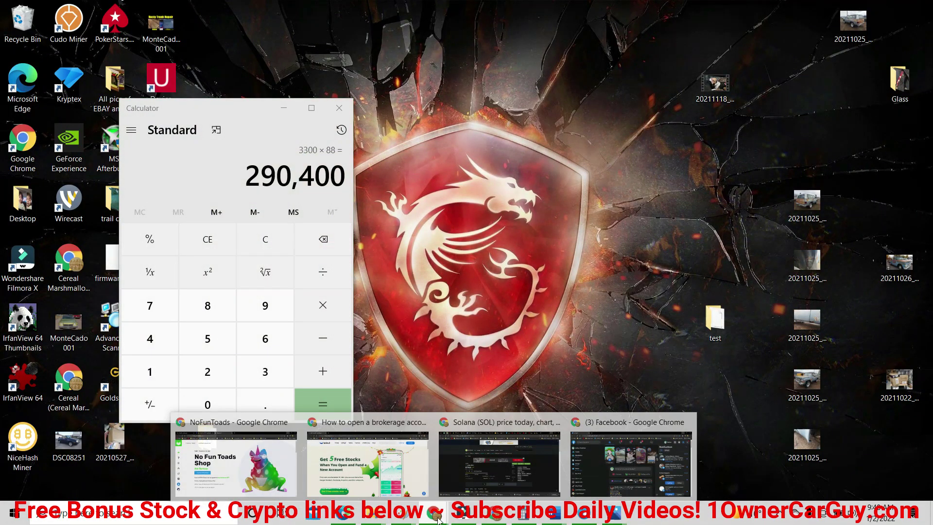
pyautogui.click(479, 467)
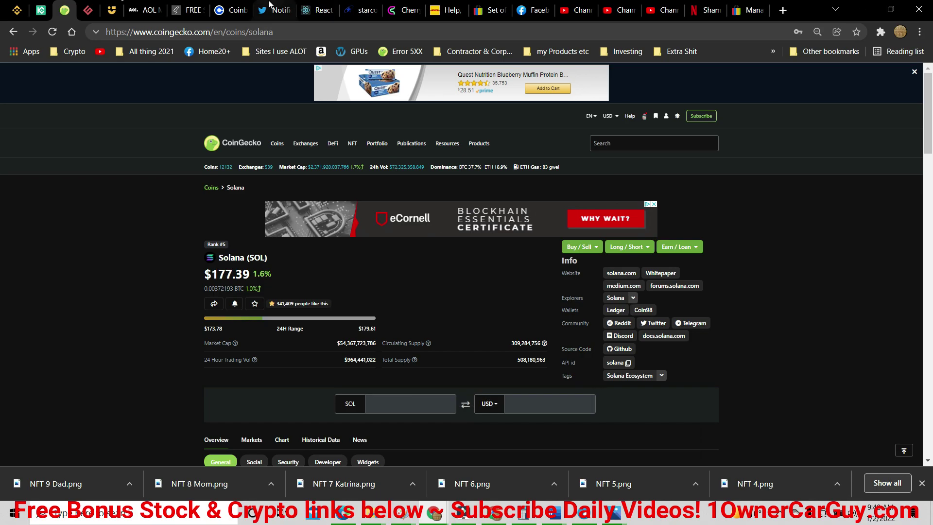
pyautogui.click(299, 5)
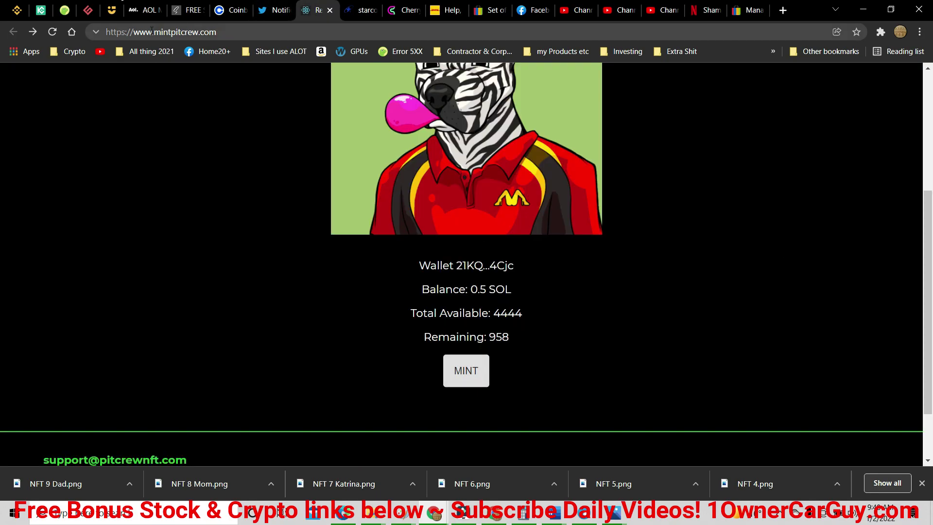
# Reload mintpitcrew.com and connect the Sollet (Extension) wallet, approving the connection.
pyautogui.click(53, 32)
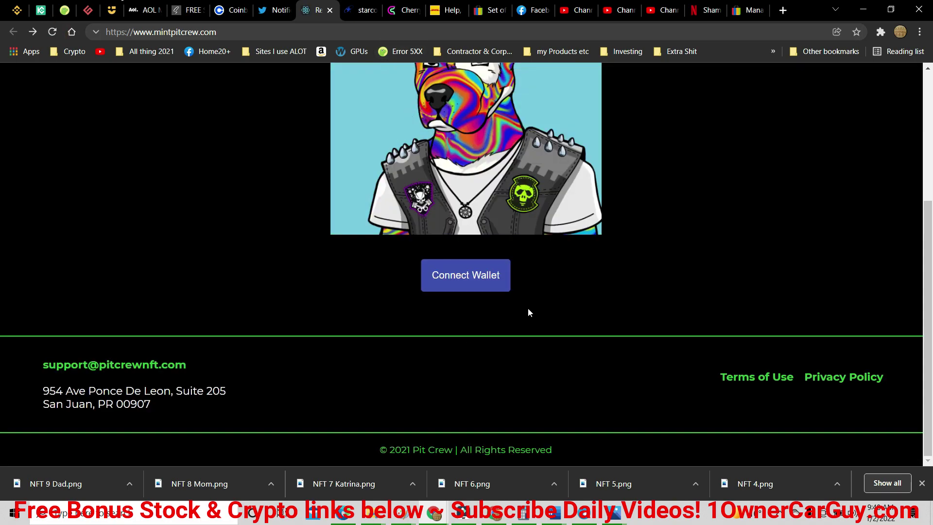
pyautogui.click(444, 276)
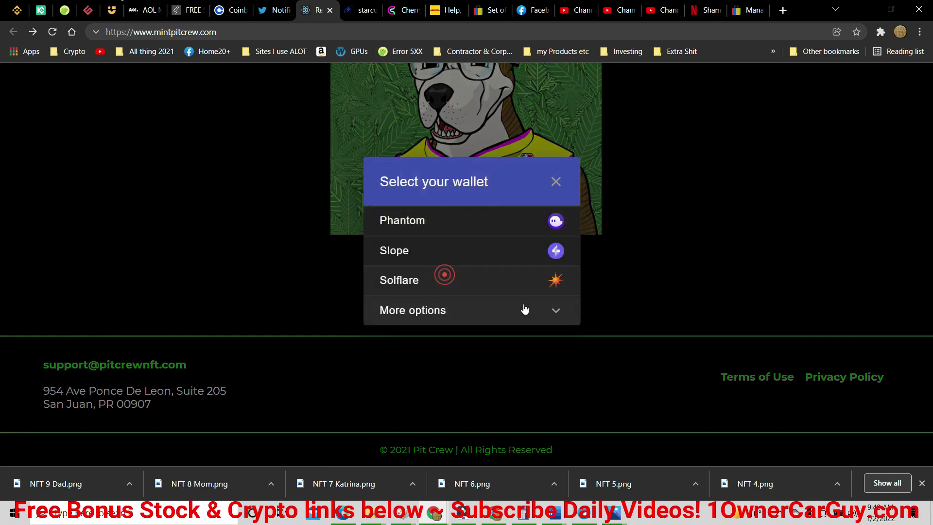
pyautogui.click(482, 320)
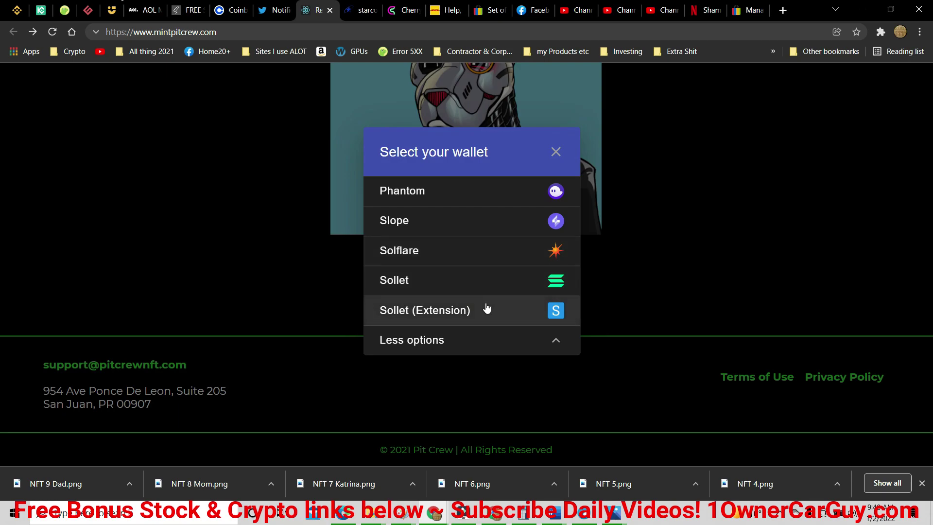
pyautogui.click(541, 310)
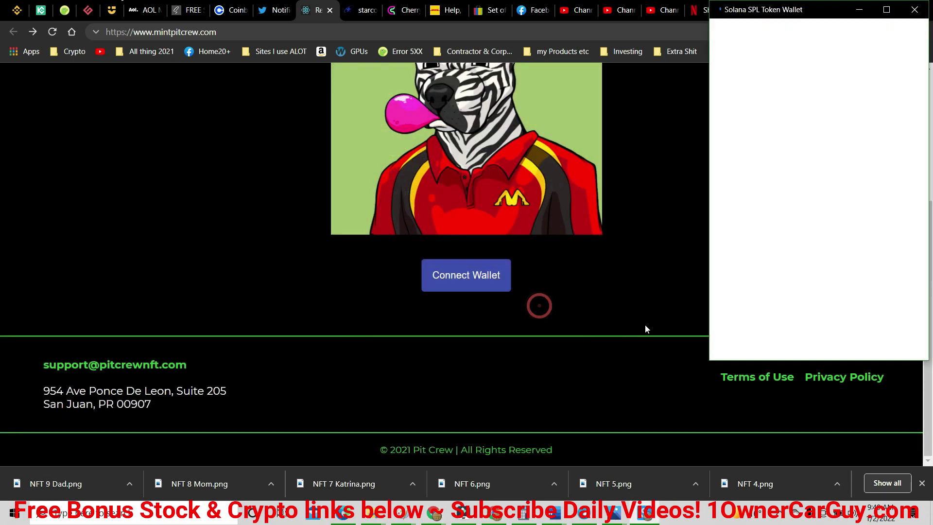
pyautogui.click(918, 286)
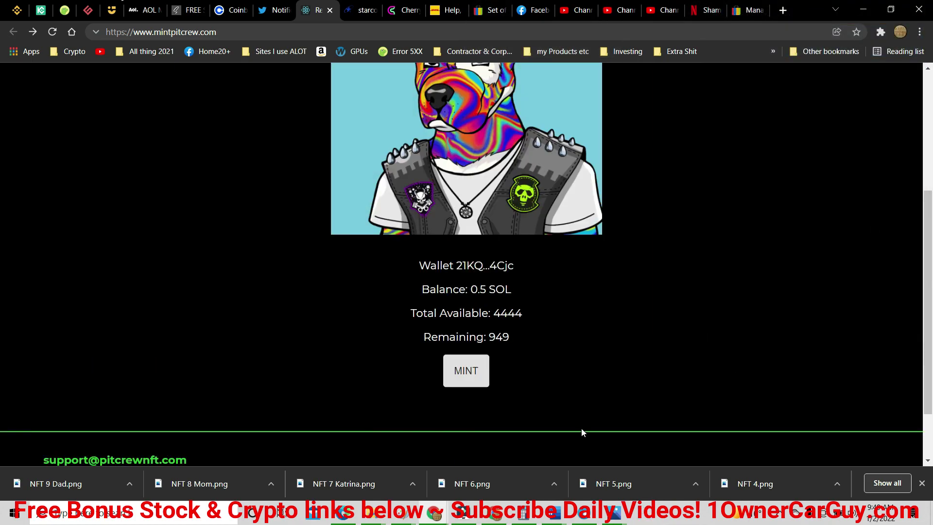
# Search Google for the Sollet wallet extension and add it to Chrome from the Web Store.
pyautogui.click(504, 520)
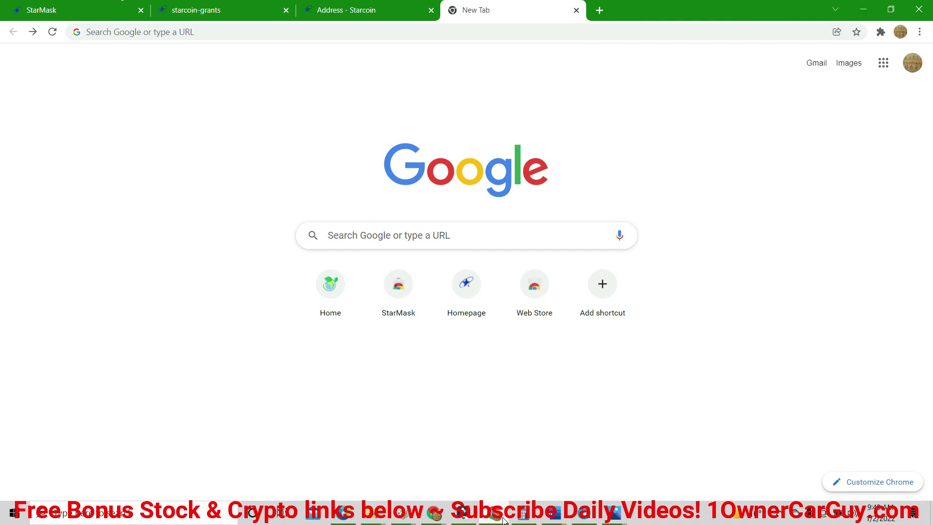
pyautogui.click(392, 236)
pyautogui.write('s')
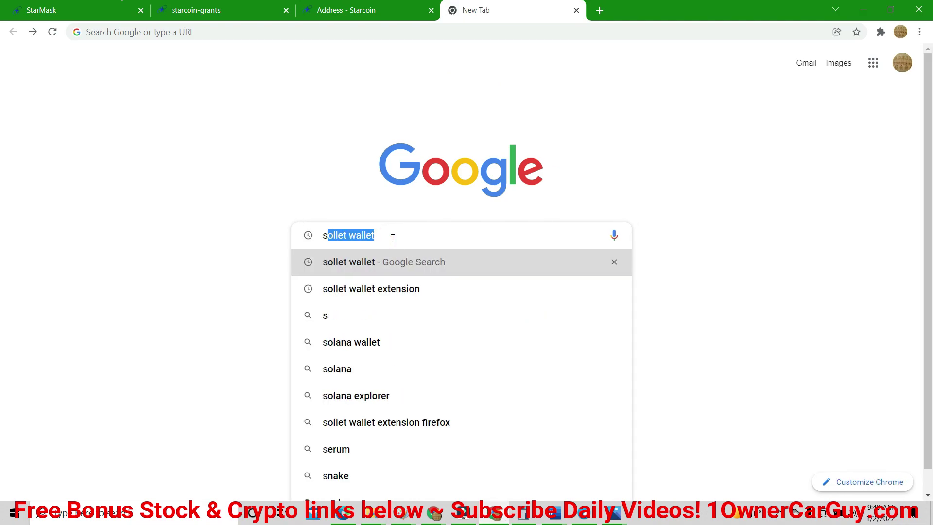
pyautogui.write('ollet wallet extension')
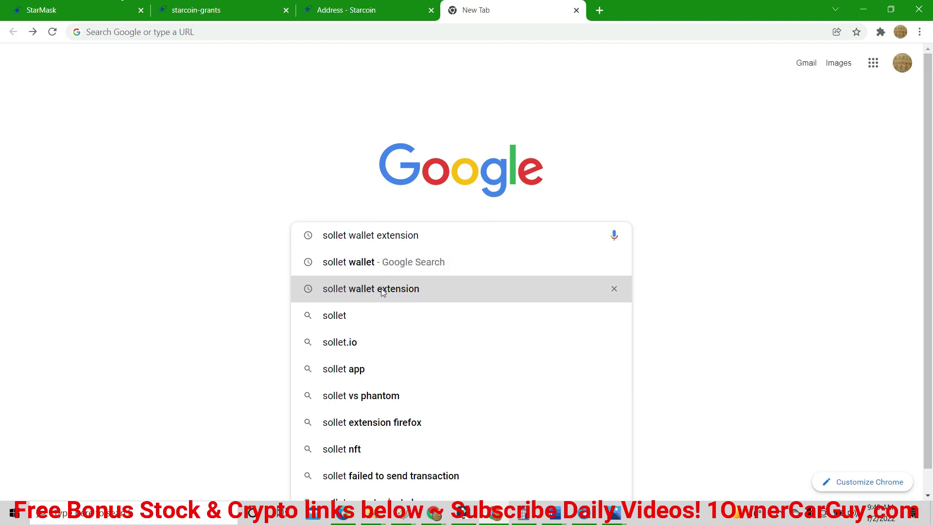
pyautogui.click(381, 288)
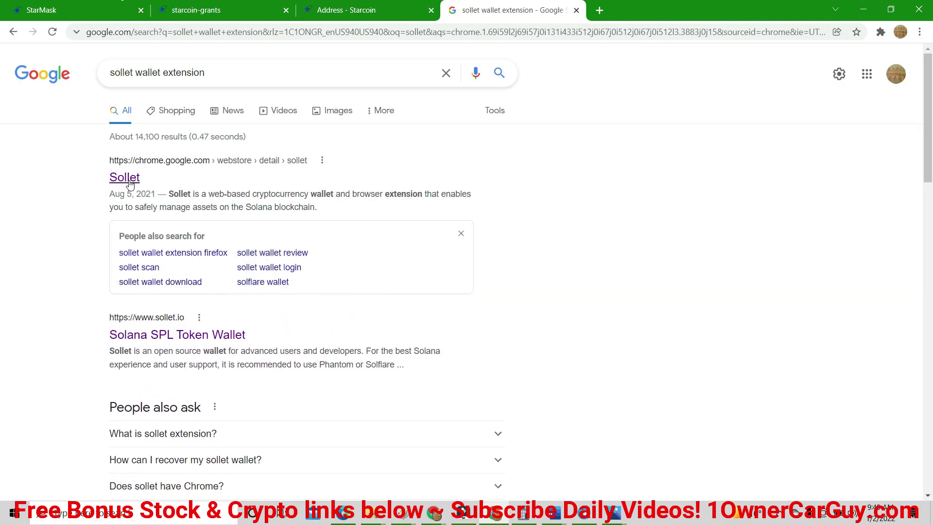
pyautogui.click(125, 178)
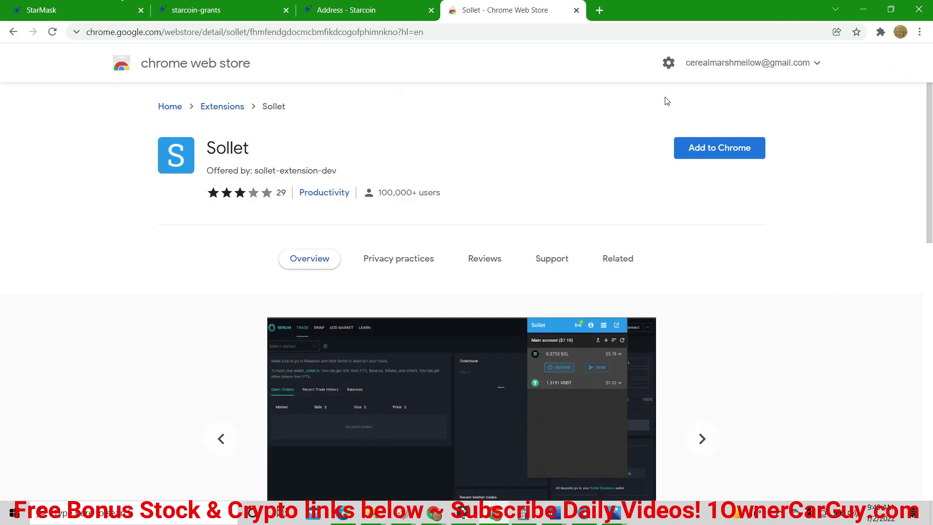
pyautogui.click(752, 145)
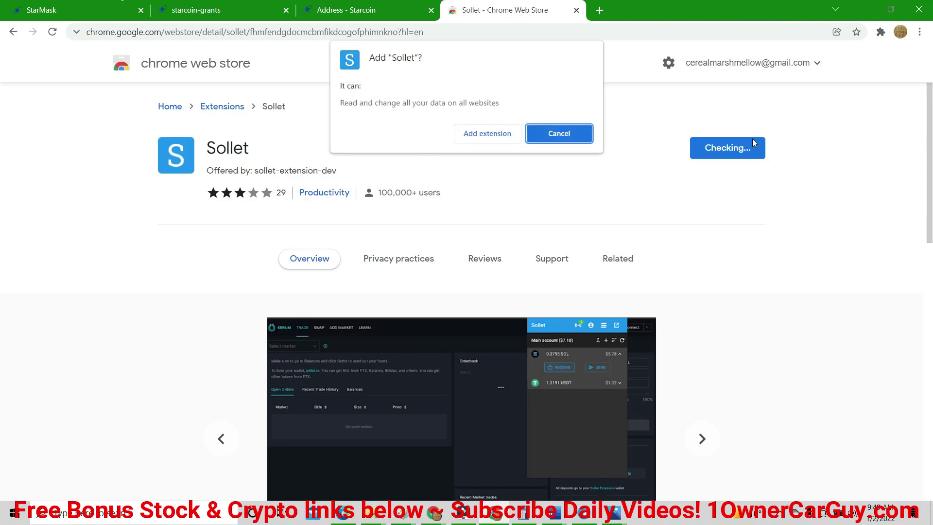
pyautogui.click(494, 134)
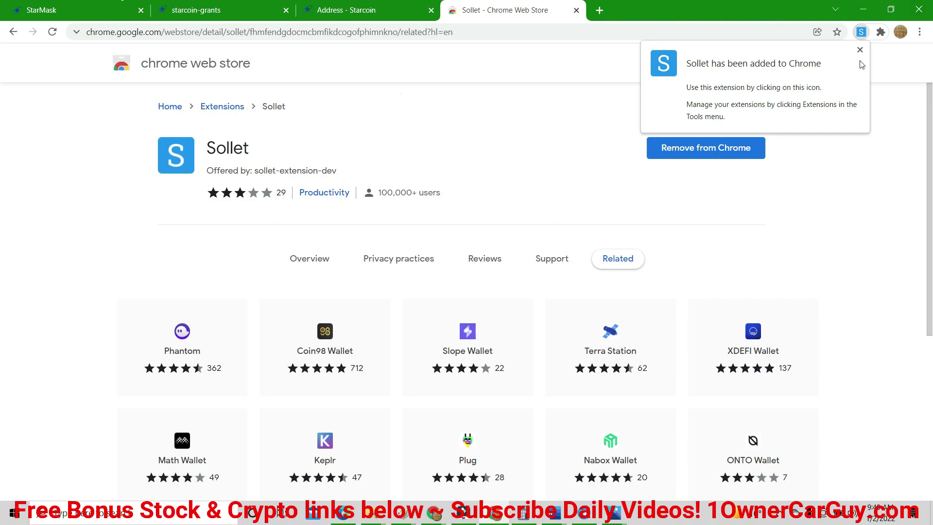
# Open the Sollet popup and copy the generated 24-word seed phrase.
pyautogui.click(881, 32)
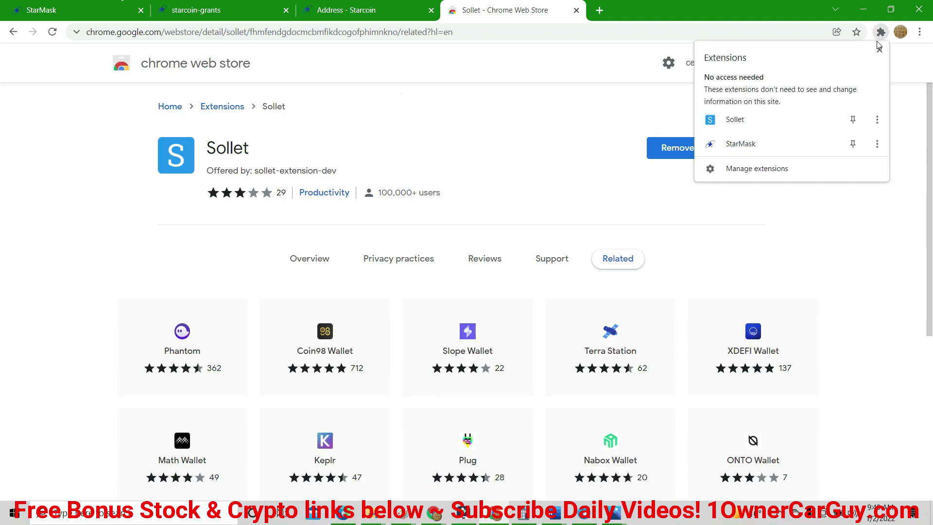
pyautogui.click(753, 127)
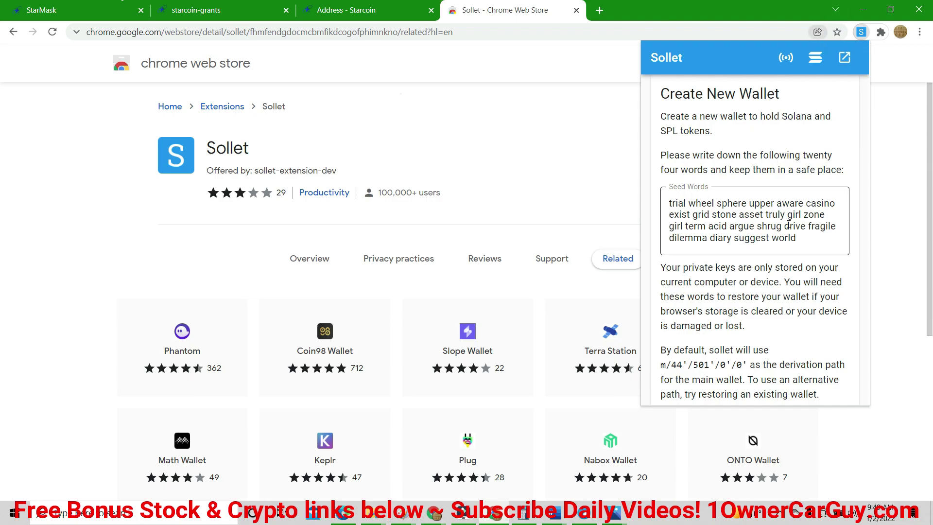
pyautogui.click(809, 242)
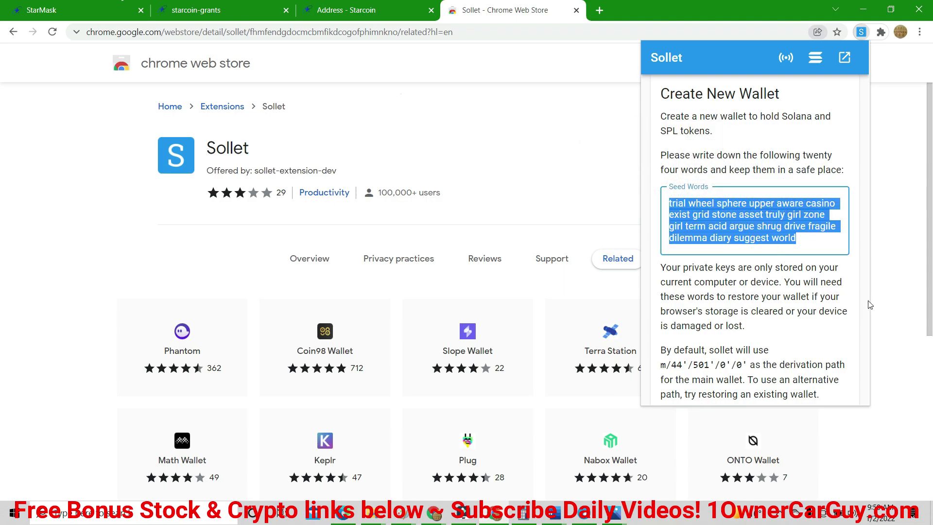
pyautogui.moveTo(868, 255); pyautogui.dragTo(868, 267)
pyautogui.click(813, 240)
pyautogui.click(865, 226)
pyautogui.tripleClick(827, 244)
pyautogui.rightClick(808, 245)
pyautogui.click(752, 323)
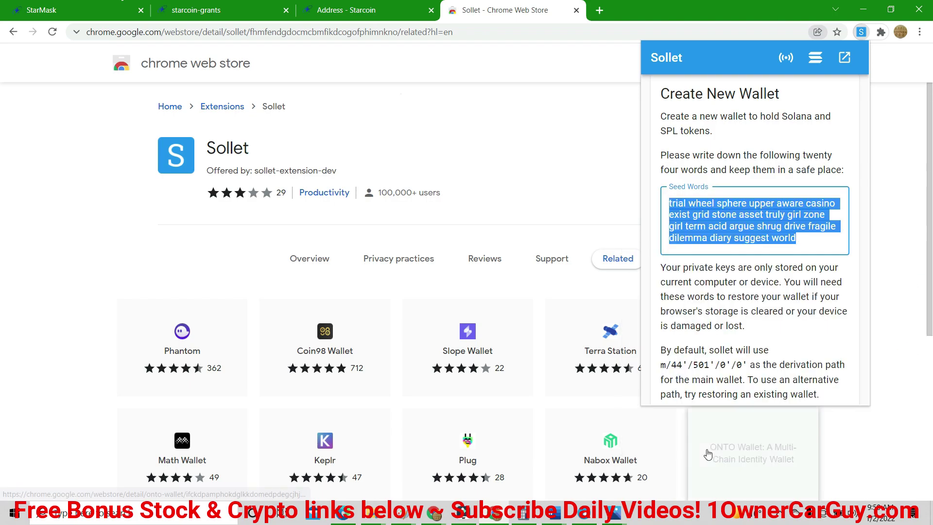
# Reopen the Sollet popup and select, then deselect, the seed phrase.
pyautogui.click(880, 32)
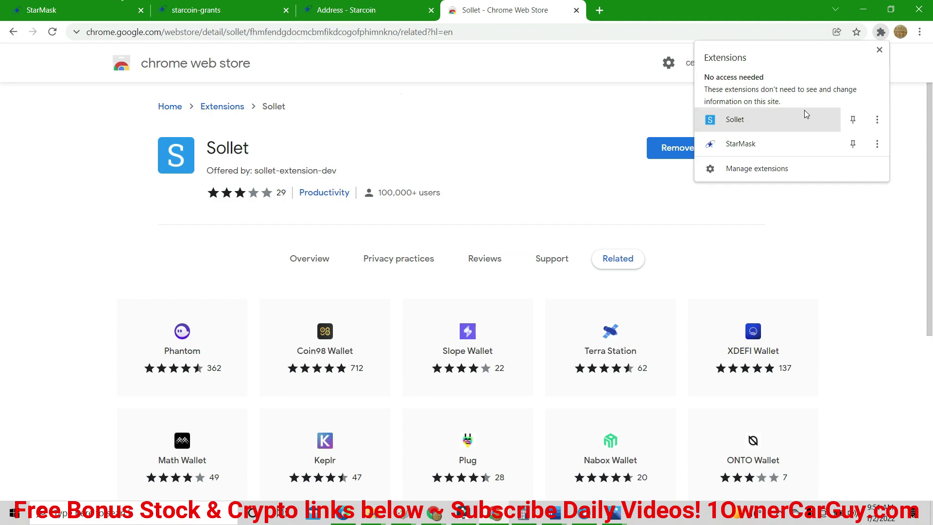
pyautogui.click(789, 123)
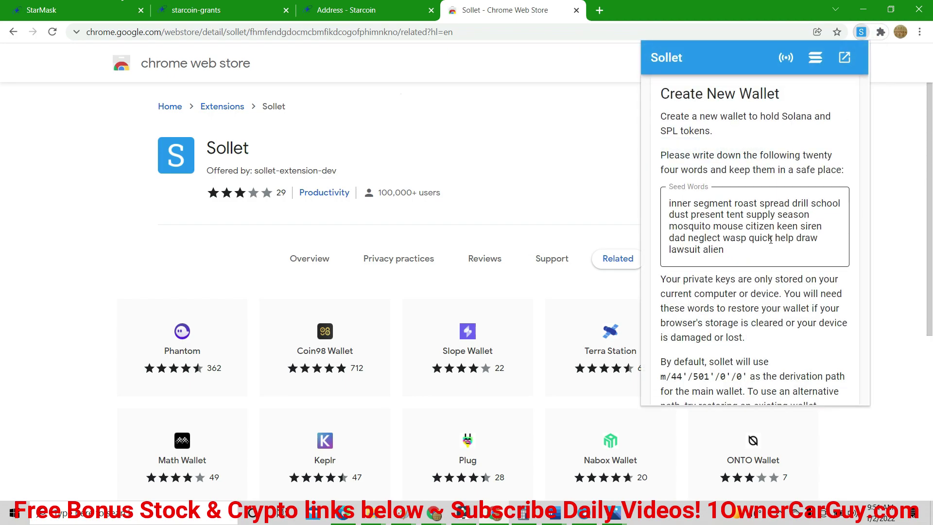
pyautogui.tripleClick(770, 240)
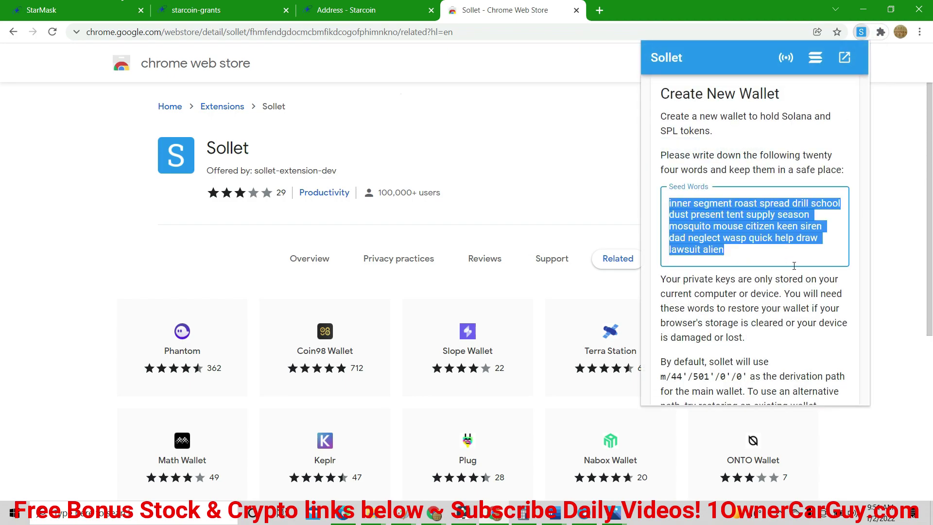
pyautogui.click(794, 265)
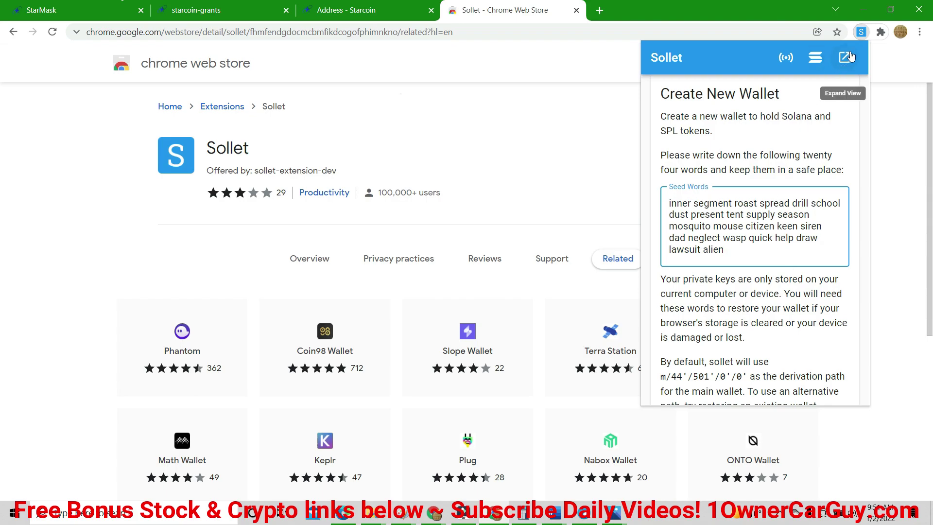
# Expand Sollet to a full tab, tick 'I have saved these words', download the backup file.
pyautogui.click(844, 66)
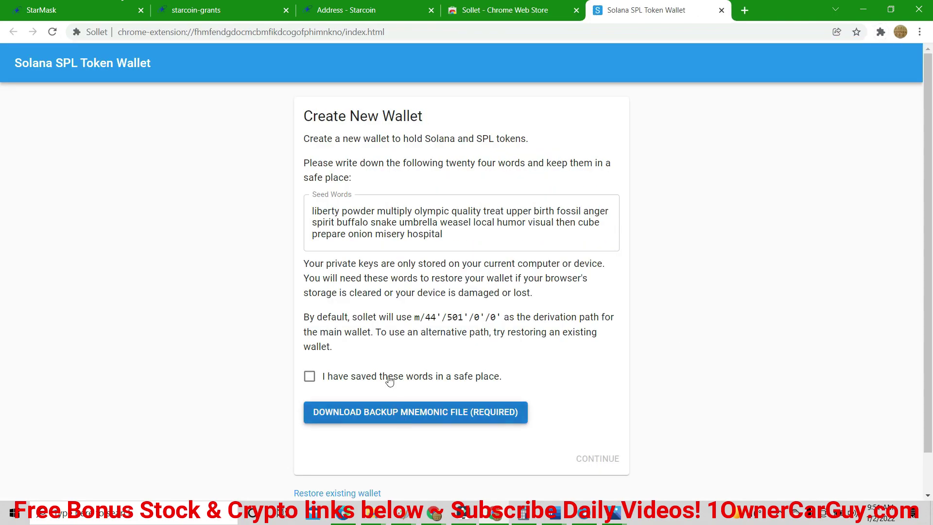
pyautogui.click(311, 377)
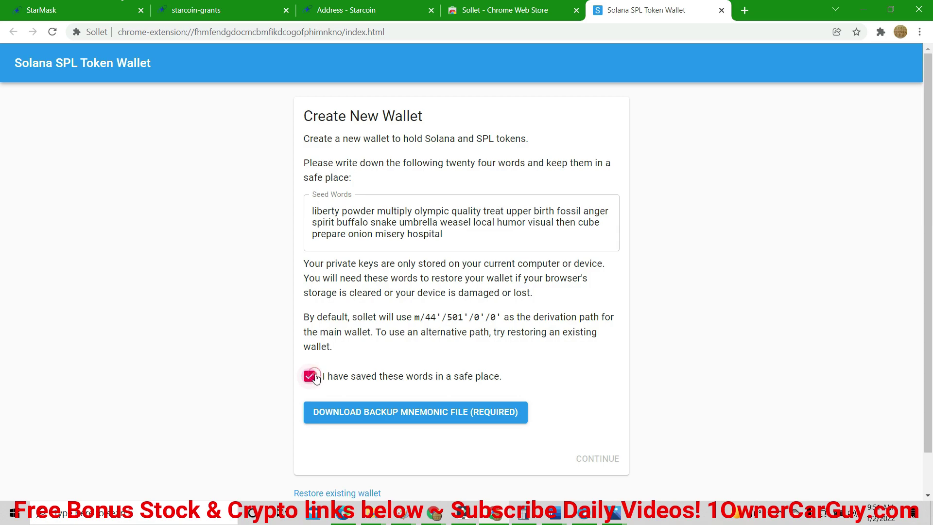
pyautogui.click(435, 414)
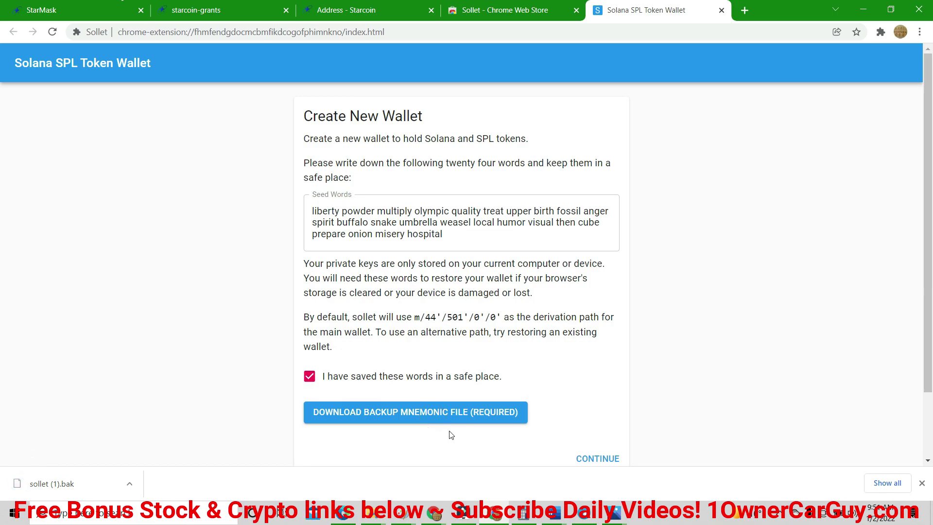
pyautogui.click(594, 457)
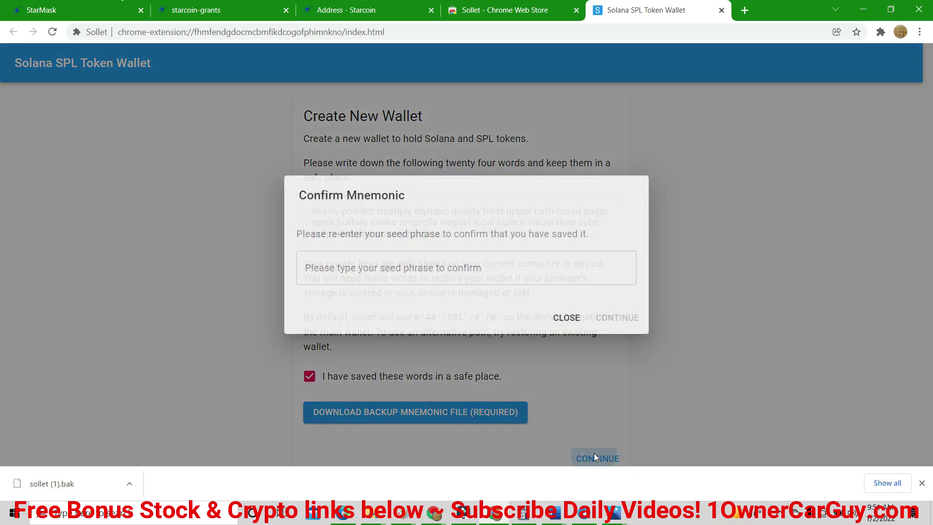
# Paste the copied seed phrase into the confirmation field, then close the confirmation dialog.
pyautogui.click(427, 270)
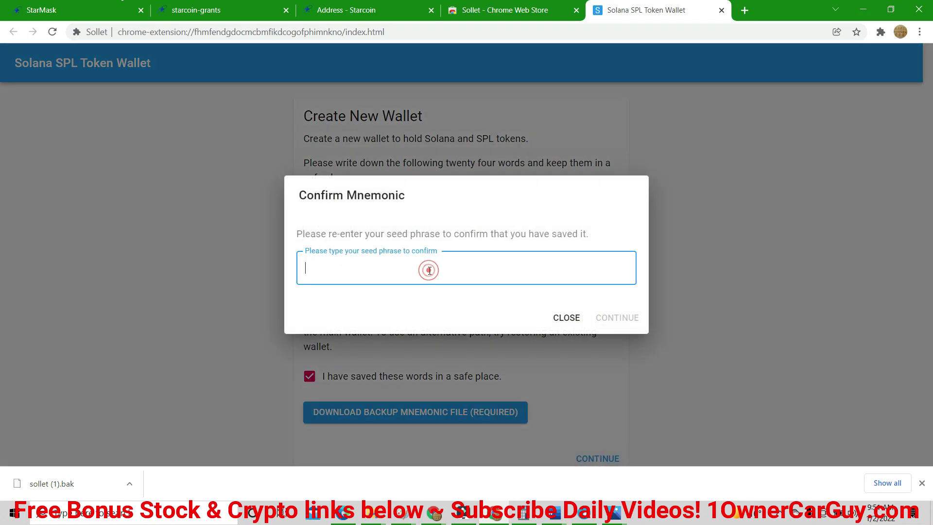
pyautogui.rightClick(429, 273)
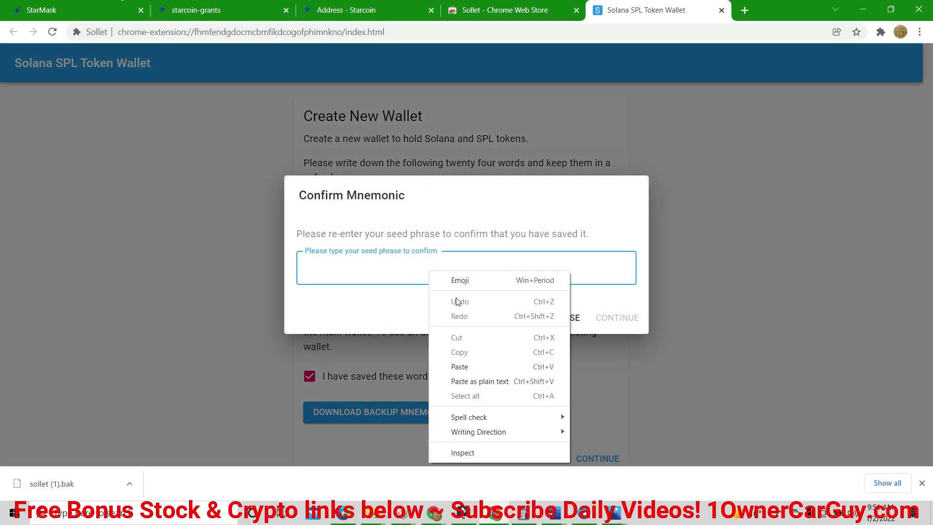
pyautogui.click(468, 366)
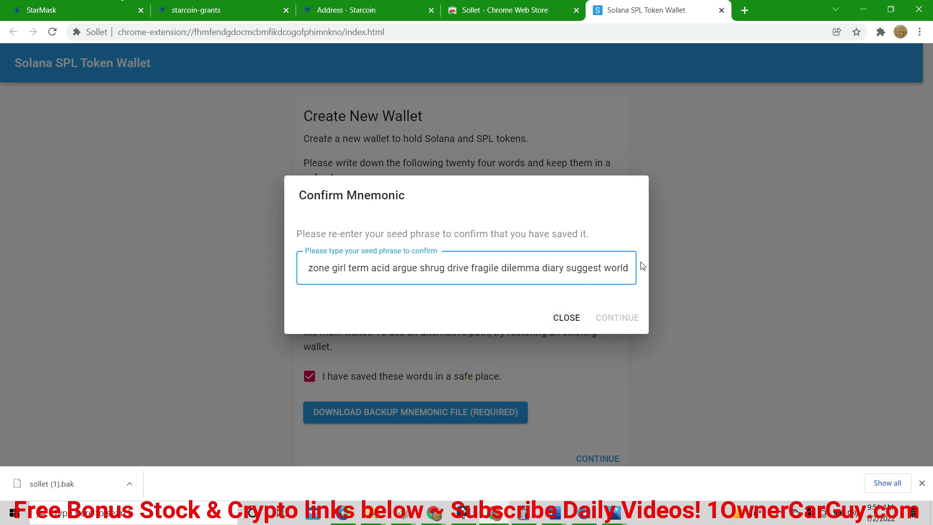
pyautogui.click(68, 479)
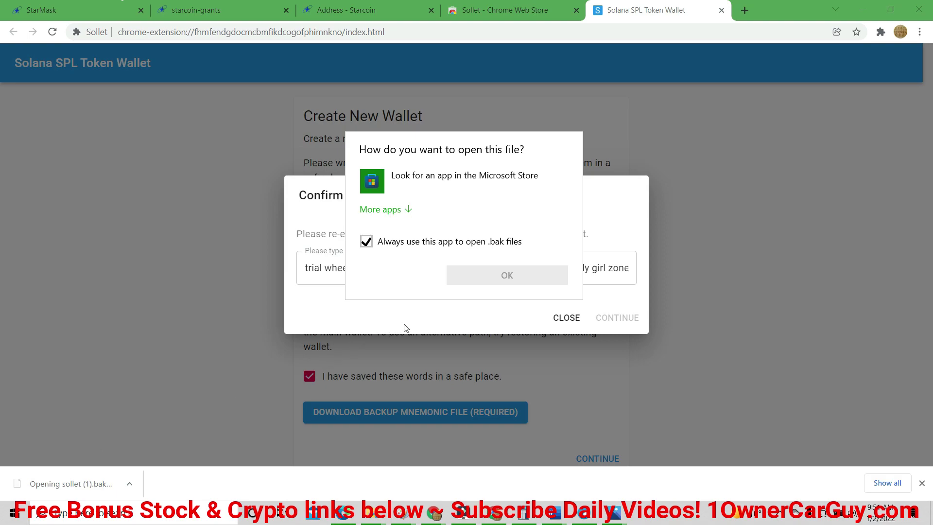
pyautogui.press('Escape')
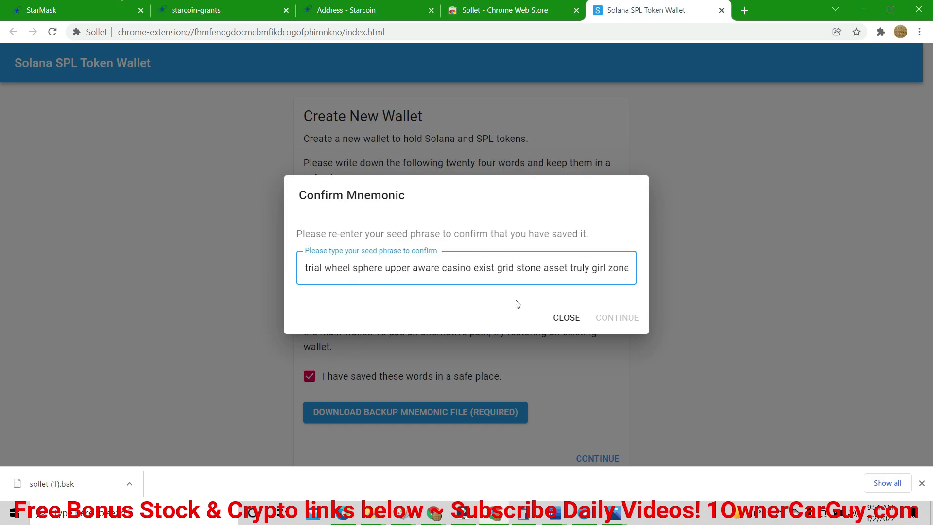
pyautogui.click(570, 335)
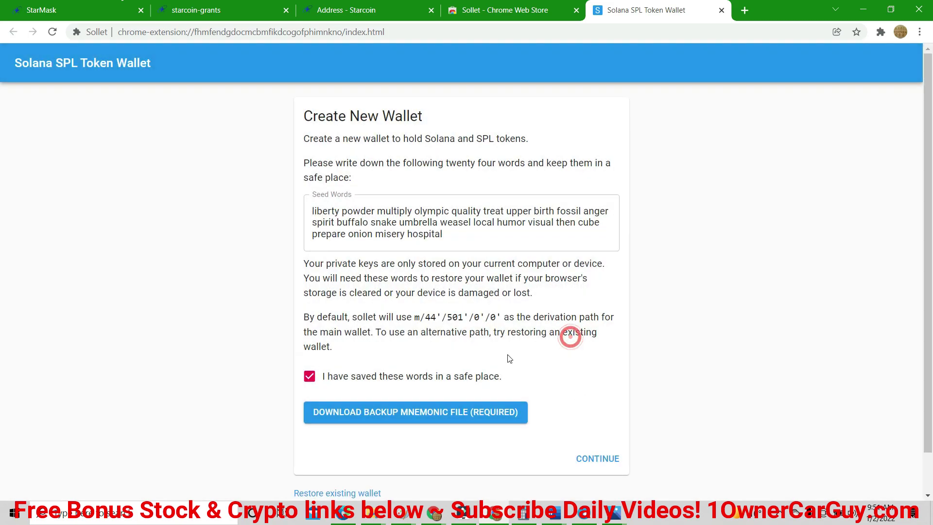
# Re-tick the saved-words acknowledgement and reopen the seed phrase confirmation.
pyautogui.click(490, 377)
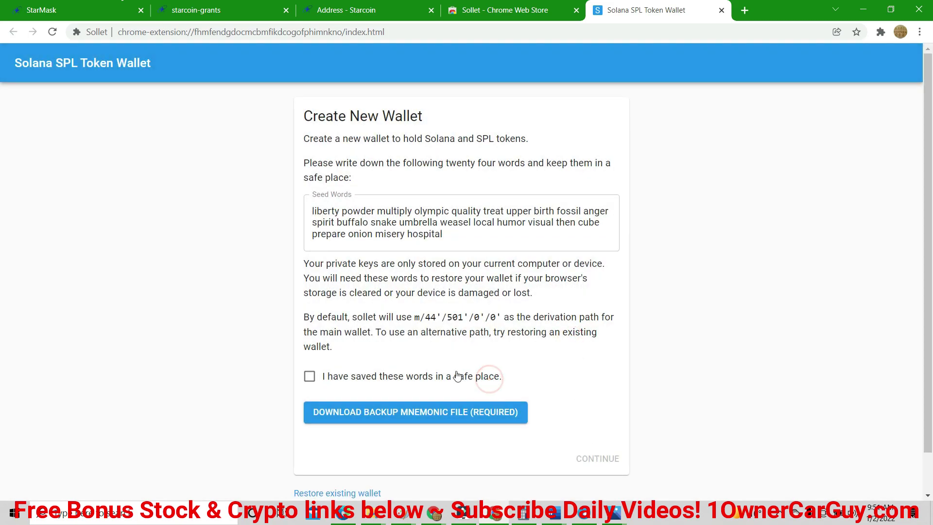
pyautogui.click(456, 376)
pyautogui.click(604, 470)
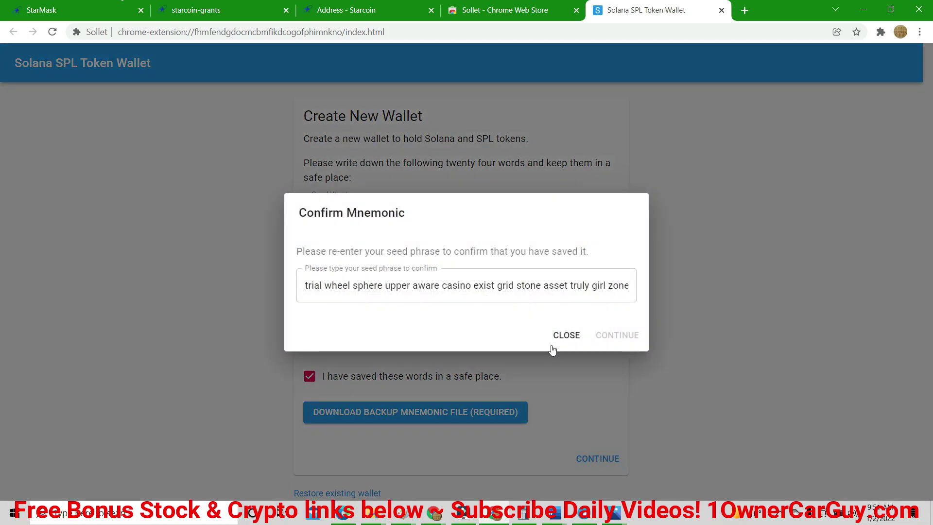
# Select the pasted seed phrase, try confirming it twice, then dismiss the confirmation dialog.
pyautogui.moveTo(567, 285); pyautogui.dragTo(243, 273)
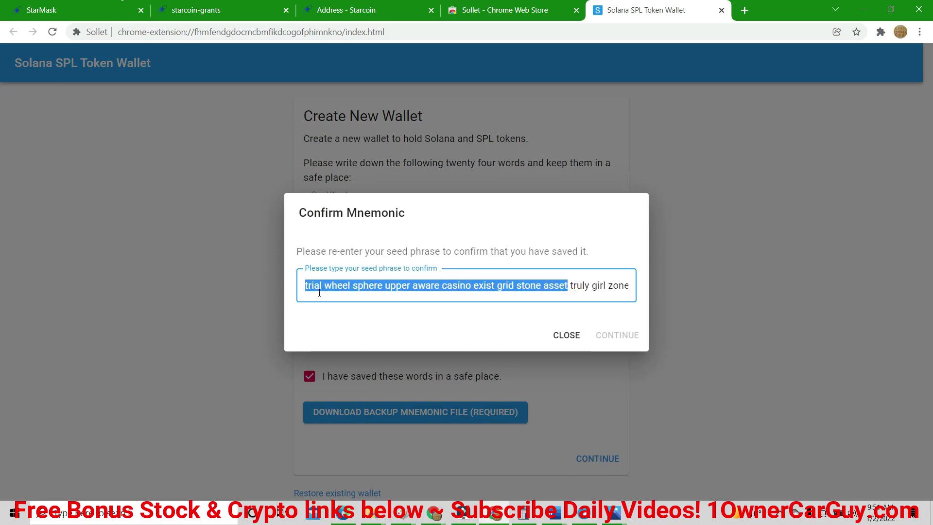
pyautogui.moveTo(307, 286); pyautogui.dragTo(708, 258)
pyautogui.rightClick(615, 281)
pyautogui.click(616, 285)
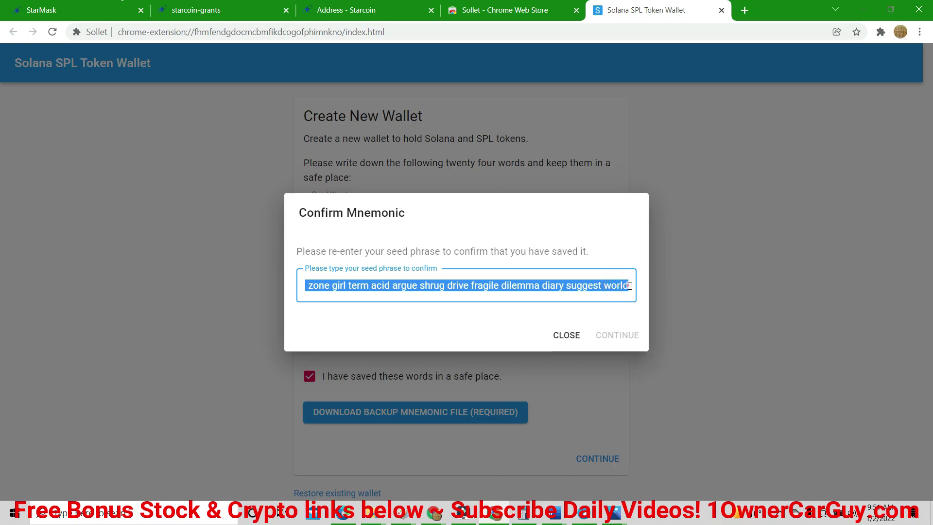
pyautogui.click(627, 286)
pyautogui.click(628, 284)
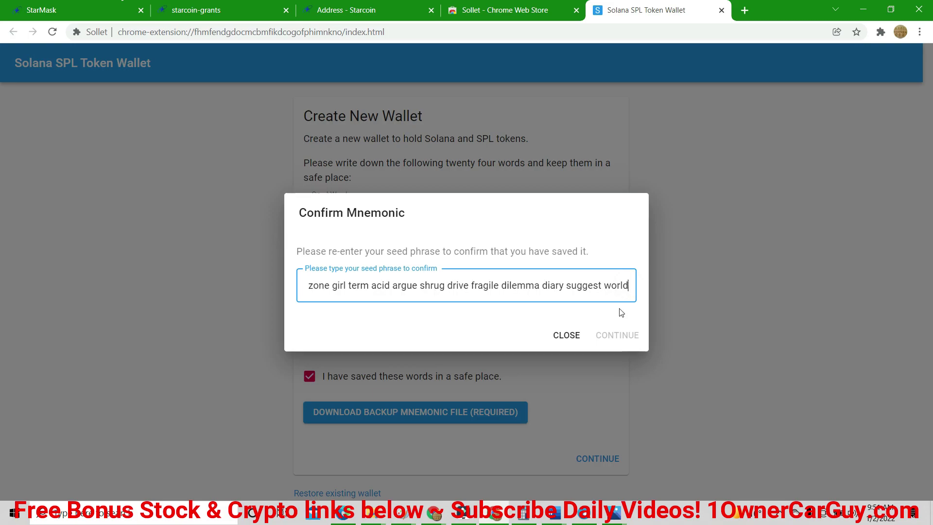
pyautogui.click(618, 333)
pyautogui.click(618, 333)
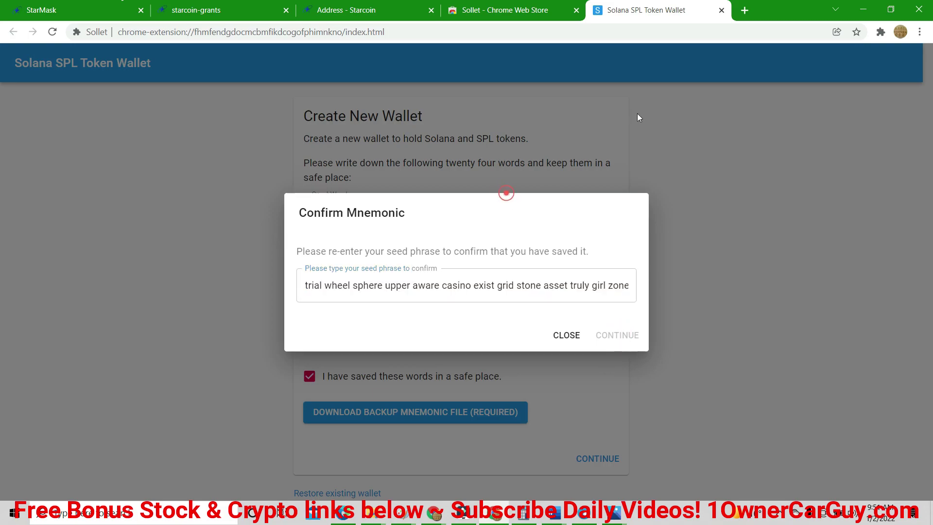
pyautogui.click(656, 100)
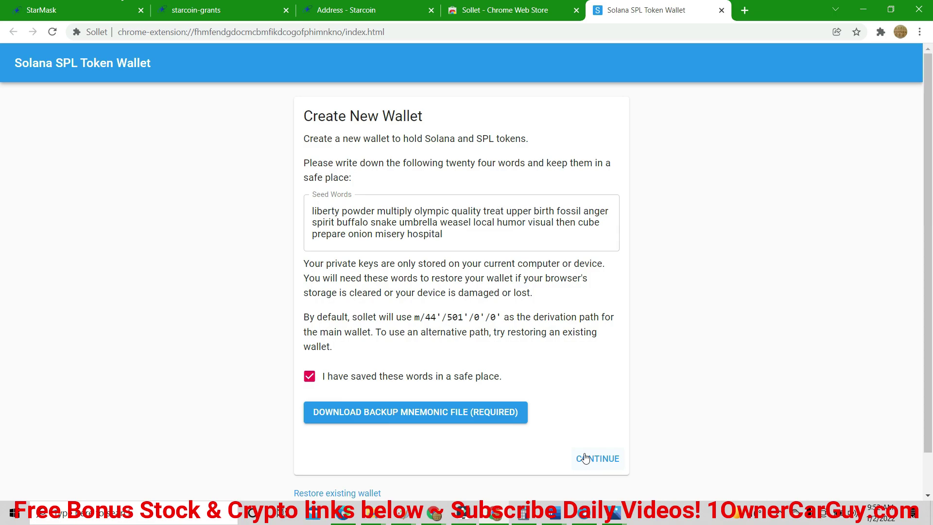
# Copy all 24 seed words, paste them into the confirmation field and confirm.
pyautogui.tripleClick(441, 233)
pyautogui.rightClick(443, 237)
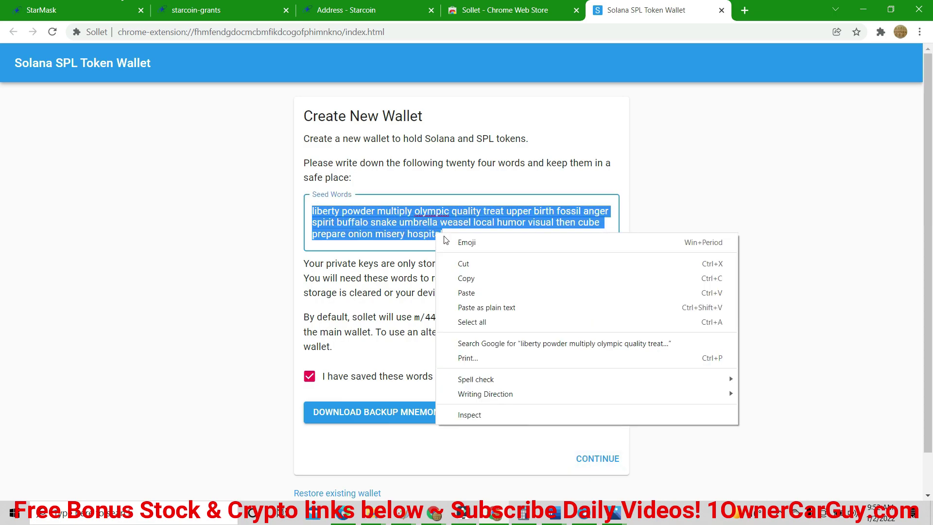
pyautogui.click(486, 278)
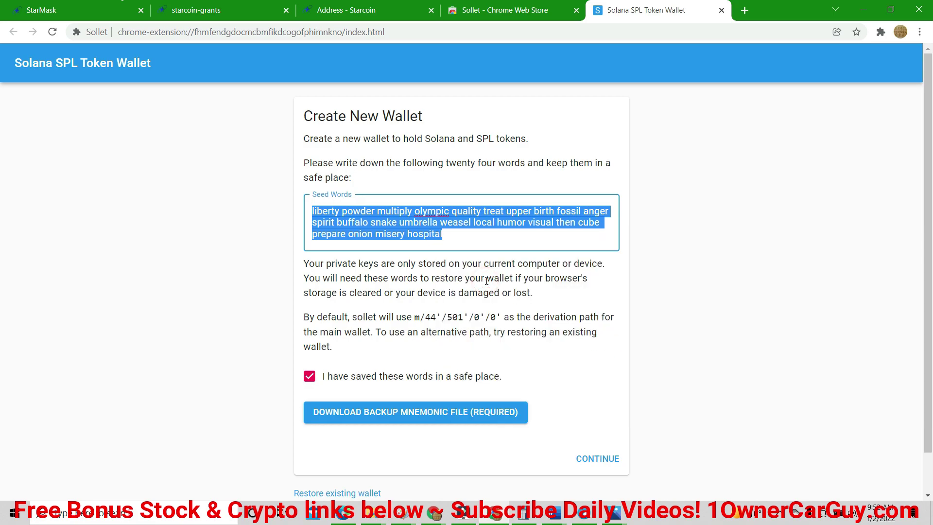
pyautogui.click(597, 458)
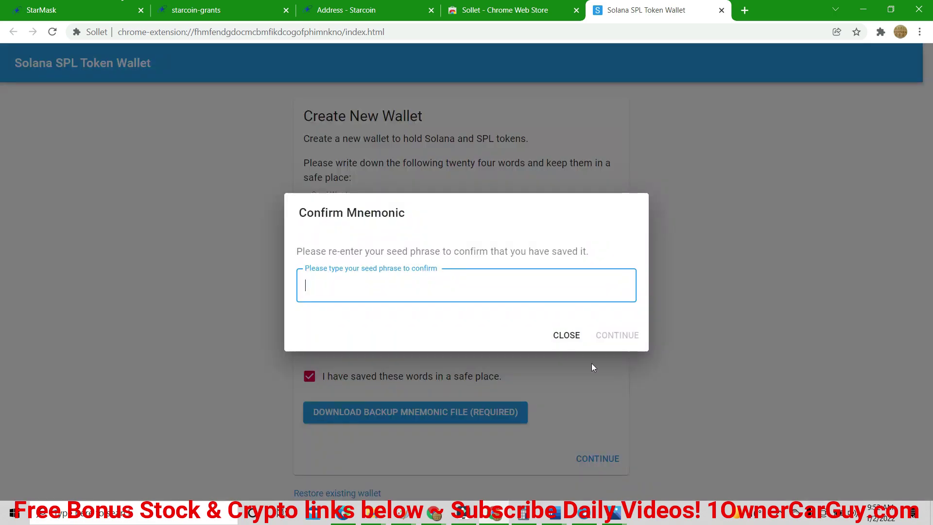
pyautogui.rightClick(426, 290)
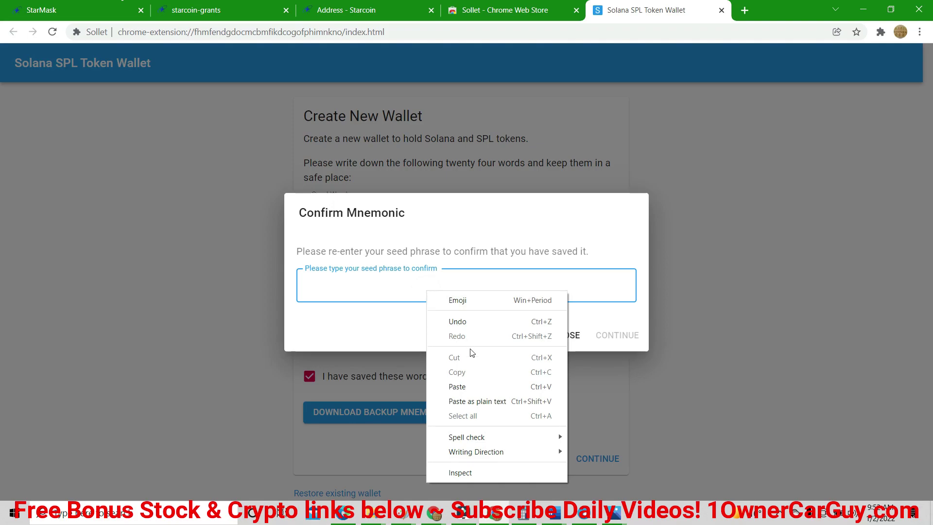
pyautogui.click(470, 387)
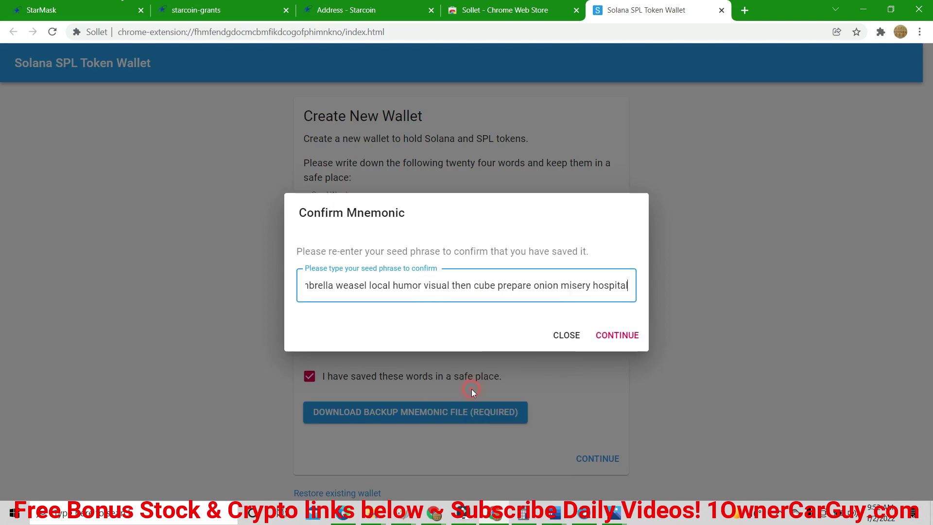
pyautogui.click(604, 342)
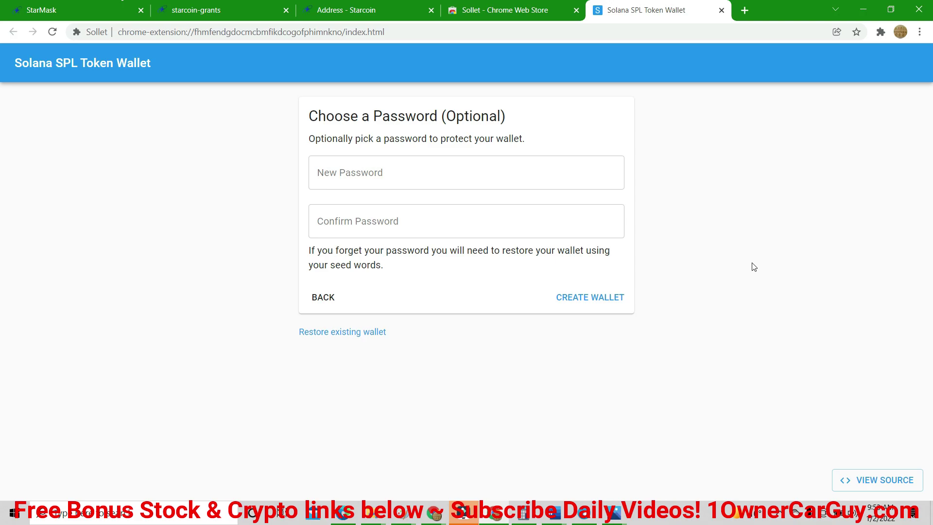
# Enter the wallet password in New Password and Confirm Password, then create the wallet.
pyautogui.click(470, 181)
pyautogui.write('••')
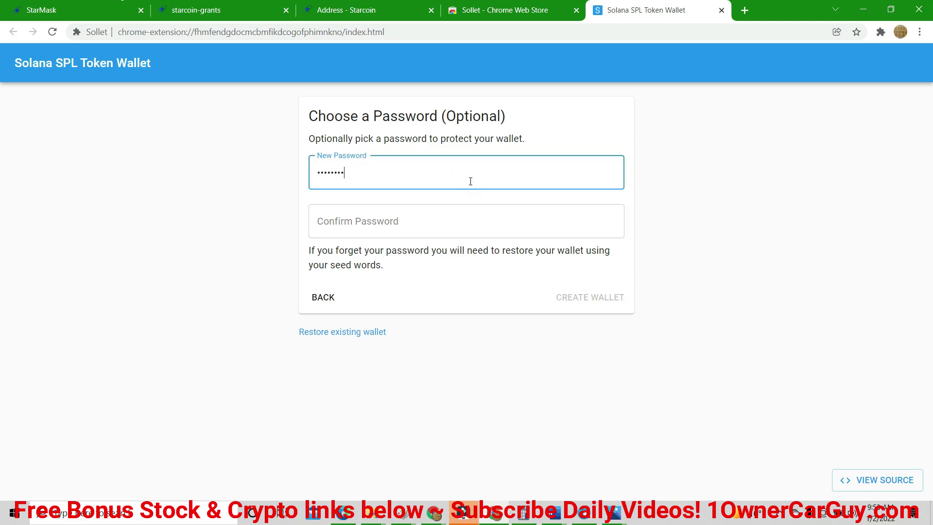
pyautogui.click(390, 228)
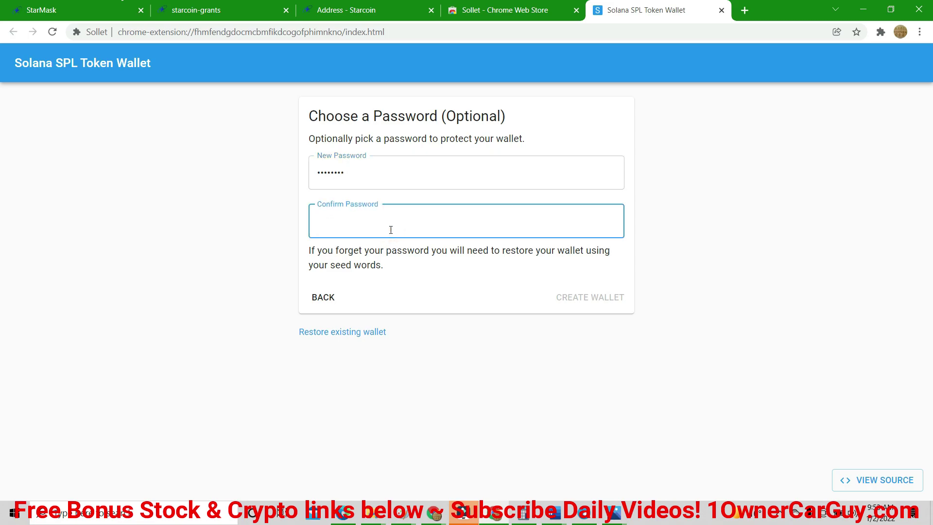
pyautogui.write('••••••••')
pyautogui.click(606, 301)
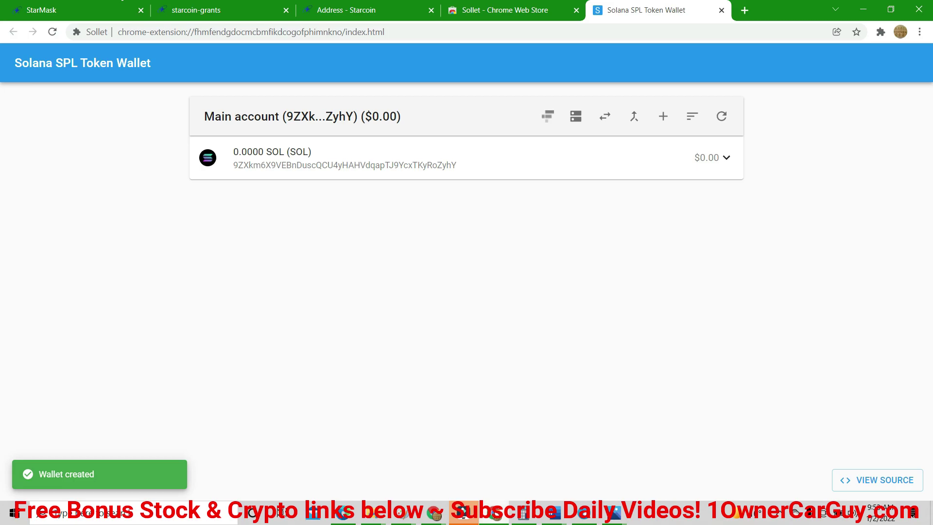
pyautogui.moveTo(495, 513)
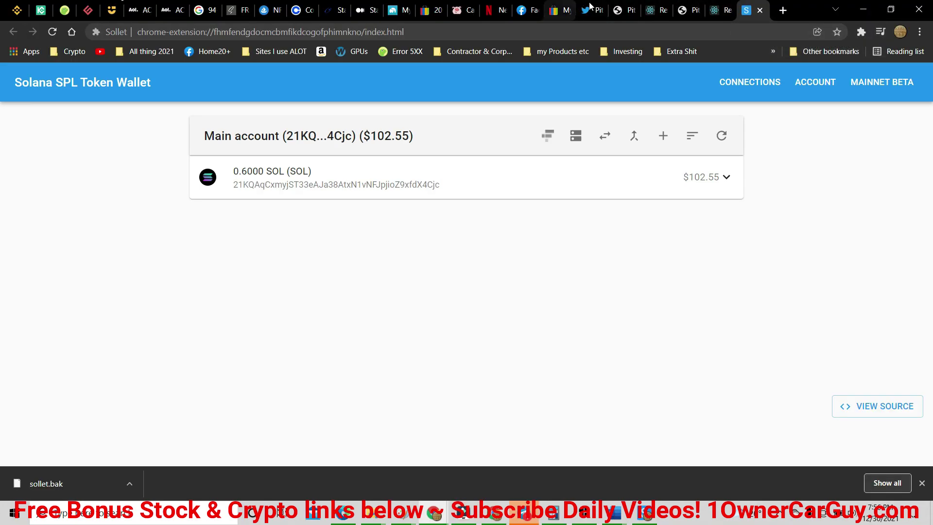
# Review the Pit Crew Twitter conversation and its account details, then go to Explore.
pyautogui.click(590, 6)
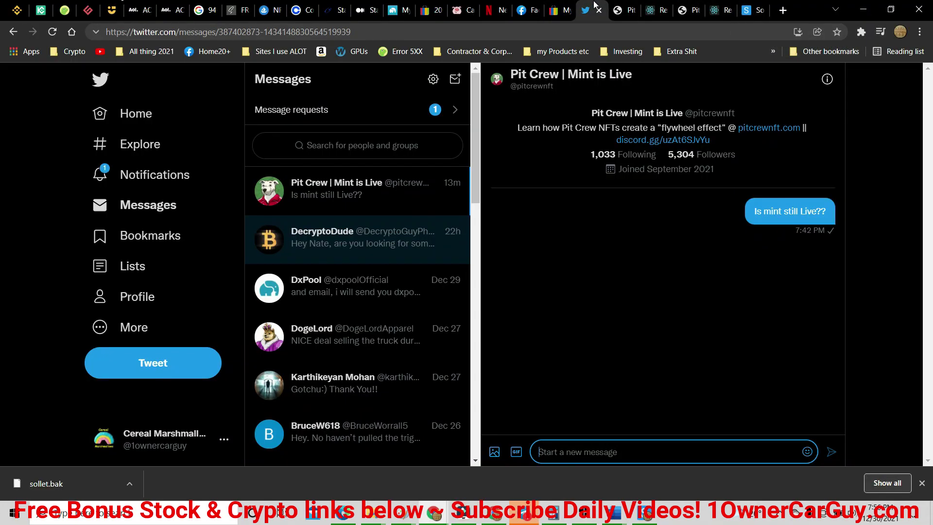
pyautogui.click(370, 190)
pyautogui.click(530, 76)
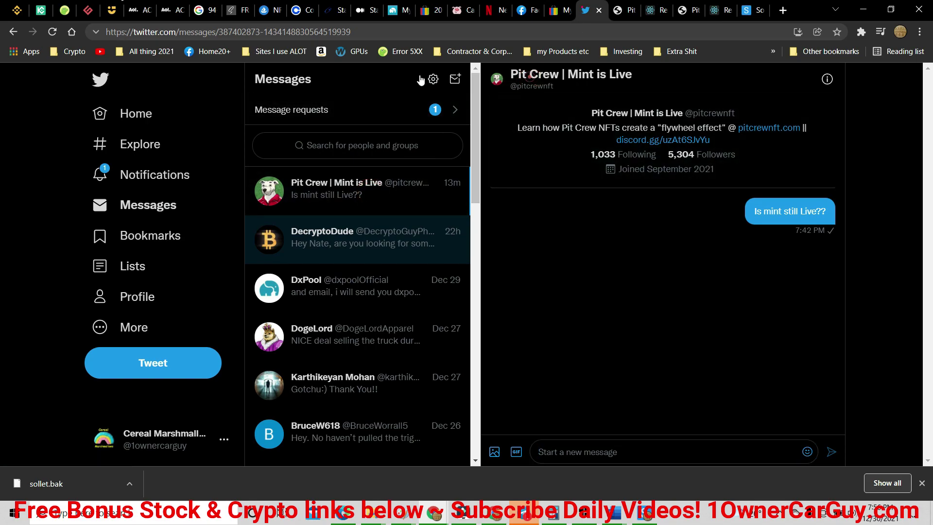
pyautogui.click(133, 135)
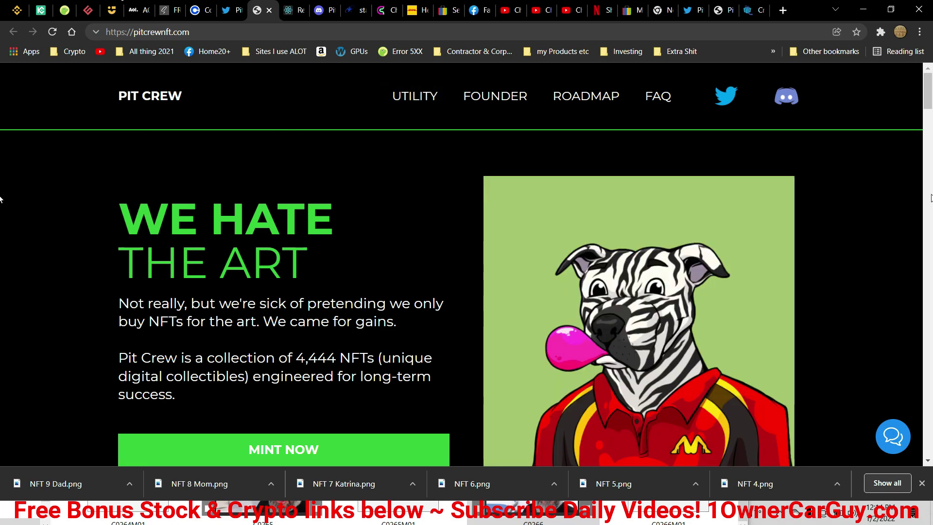
# Highlight the raffle pool sentences: 1 Pit wins 50% and 50 additional Pits winning.
pyautogui.scroll(-2, 930, 106)
pyautogui.scroll(-7, 930, 108)
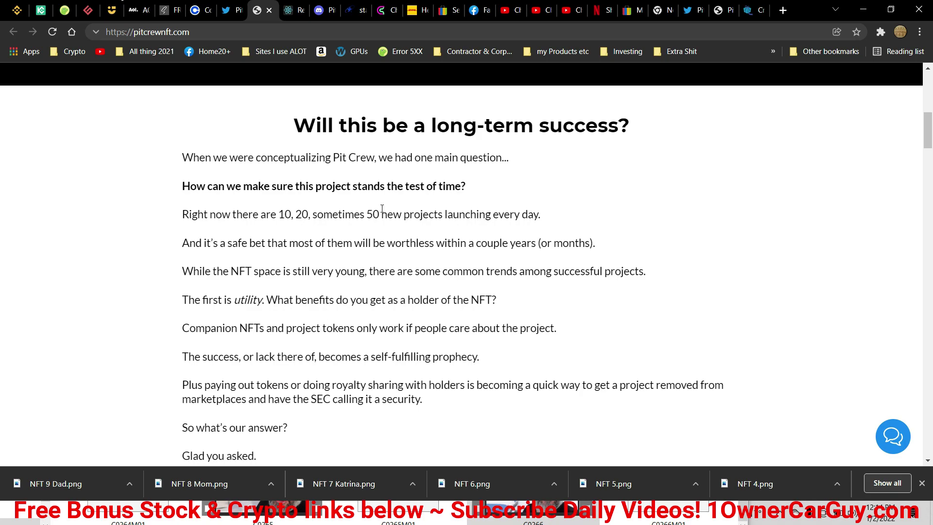
pyautogui.scroll(-7, 930, 313)
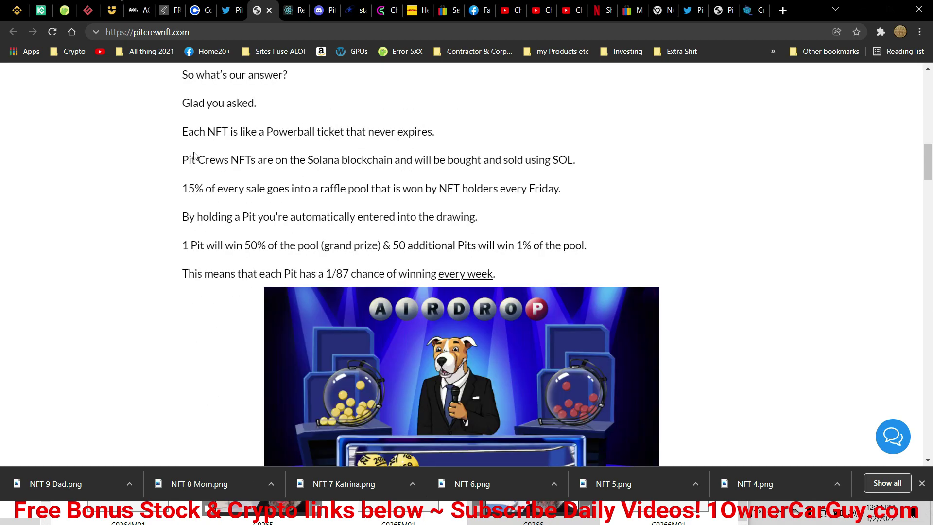
pyautogui.scroll(4, 276, 203)
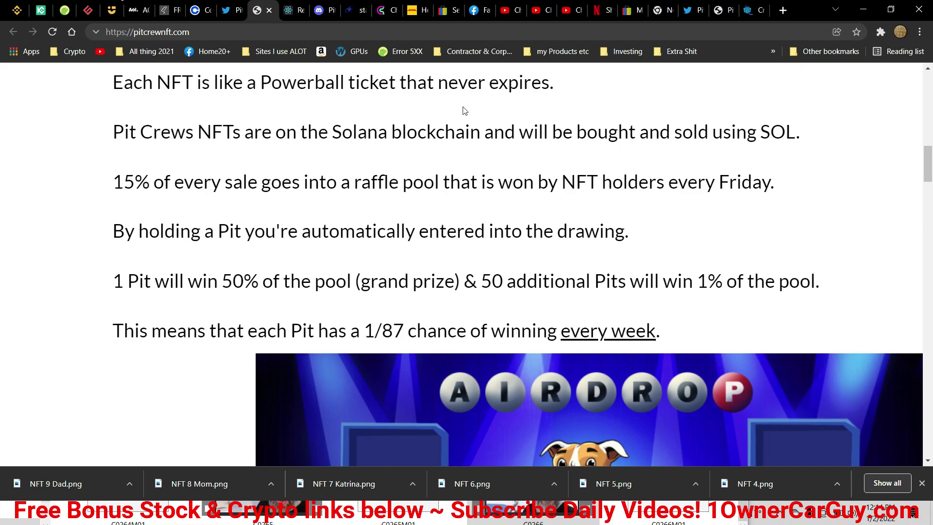
pyautogui.moveTo(111, 191); pyautogui.dragTo(439, 178)
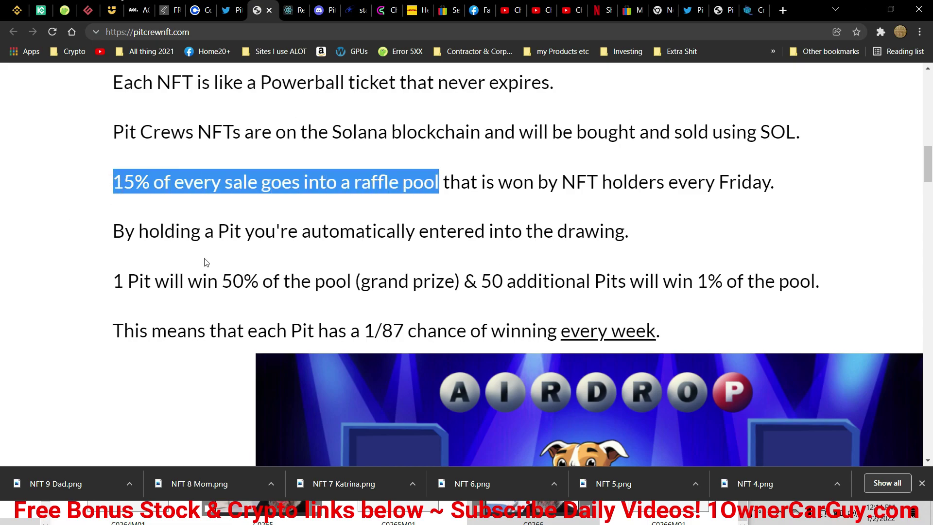
pyautogui.moveTo(115, 270); pyautogui.dragTo(259, 273)
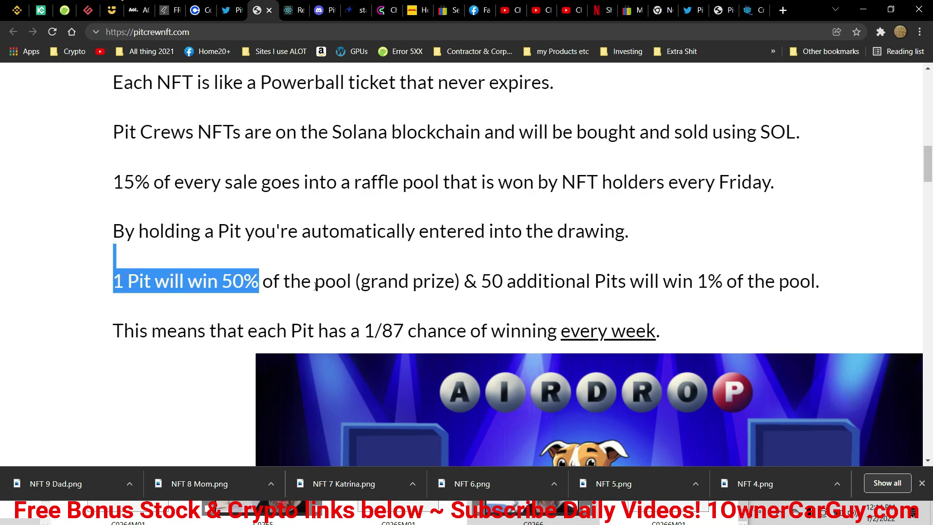
pyautogui.moveTo(492, 285); pyautogui.dragTo(756, 272)
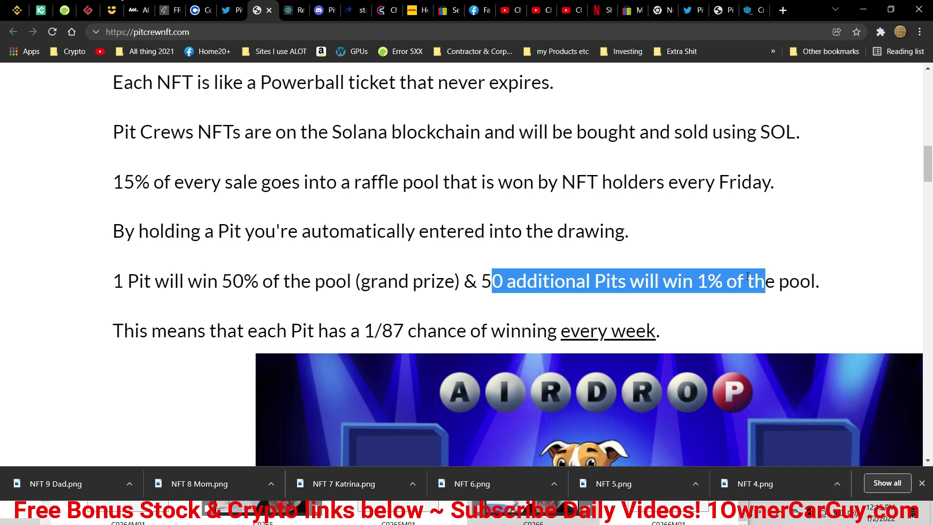
# Reset the page zoom and scroll down to the Infrequently Asked Questions and footer.
pyautogui.scroll(-6, 2, 170)
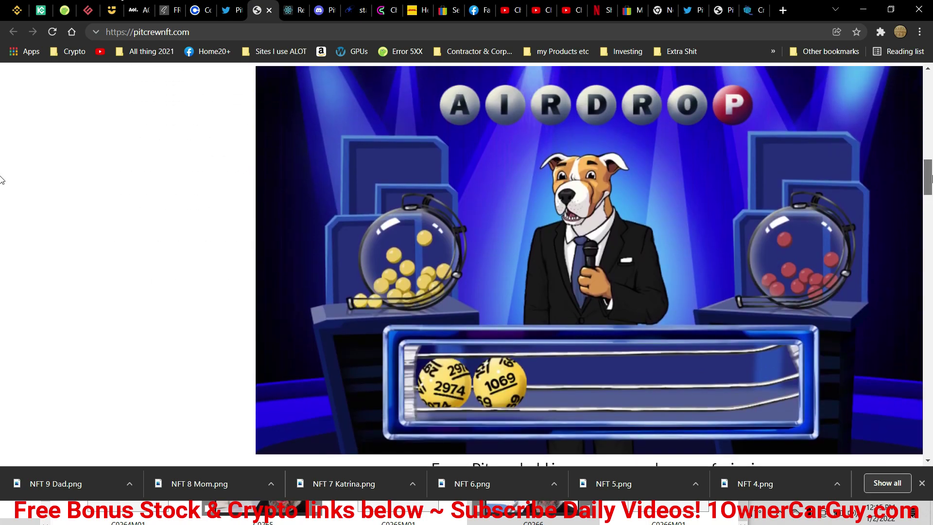
pyautogui.scroll(1, 1, 180)
pyautogui.moveTo(928, 182); pyautogui.dragTo(928, 203)
pyautogui.hotkey('ctrl', '0')
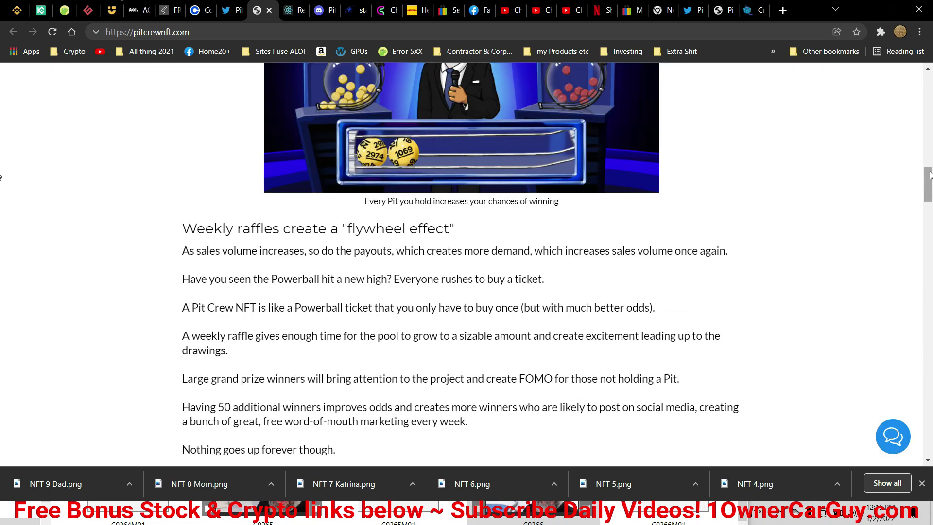
pyautogui.scroll(-15, 2, 283)
pyautogui.moveTo(931, 280); pyautogui.dragTo(929, 462)
pyautogui.keyDown('ctrl'); pyautogui.scroll(5, 232, 342); pyautogui.keyUp('ctrl')
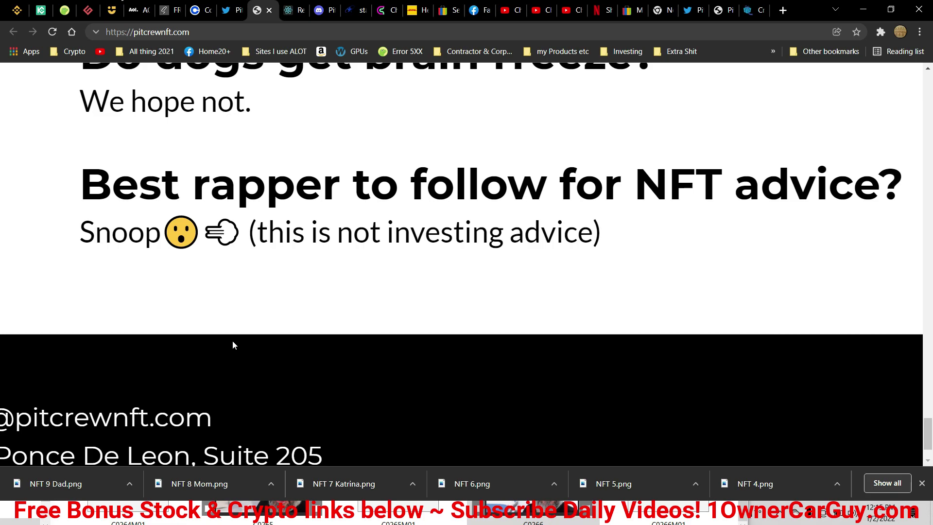
pyautogui.keyDown('ctrl'); pyautogui.scroll(-5, 232, 340); pyautogui.keyUp('ctrl')
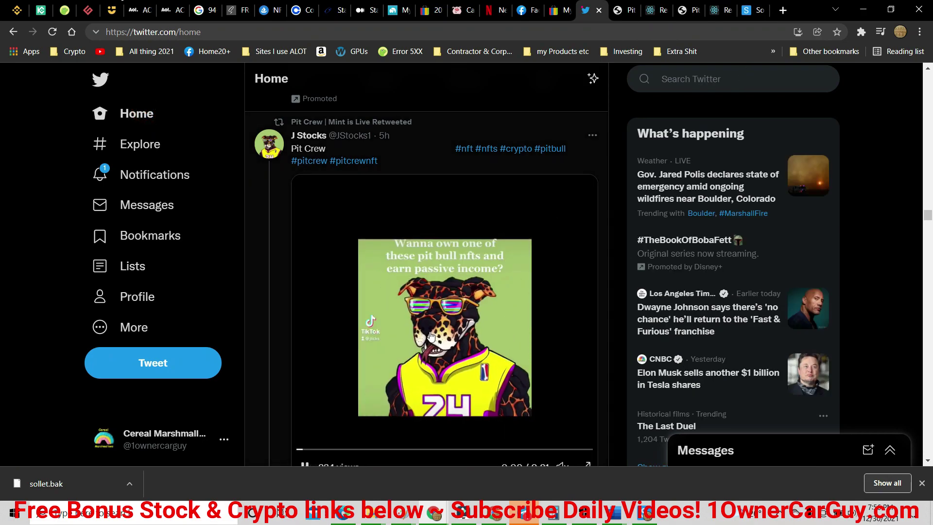
pyautogui.click(307, 122)
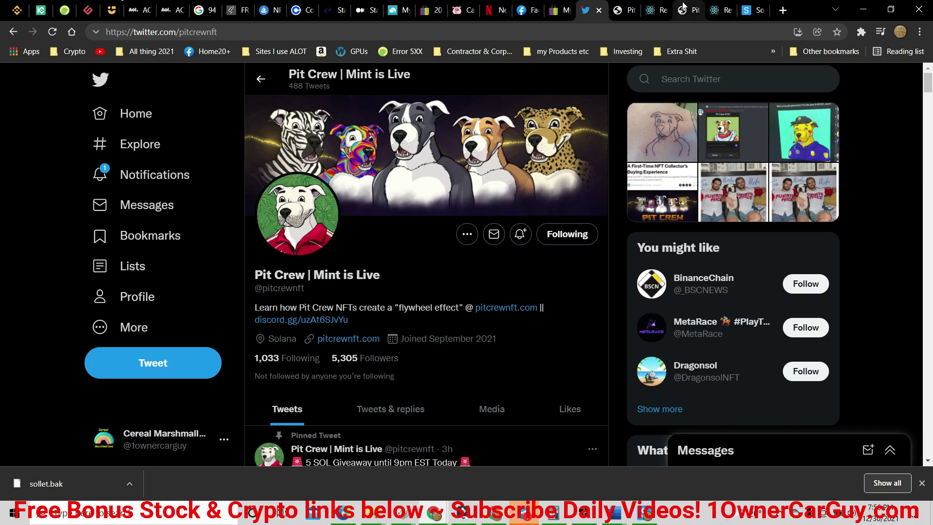
# Connect the Sollet (Extension) wallet to the mintpitcrew.com mint page.
pyautogui.click(752, 9)
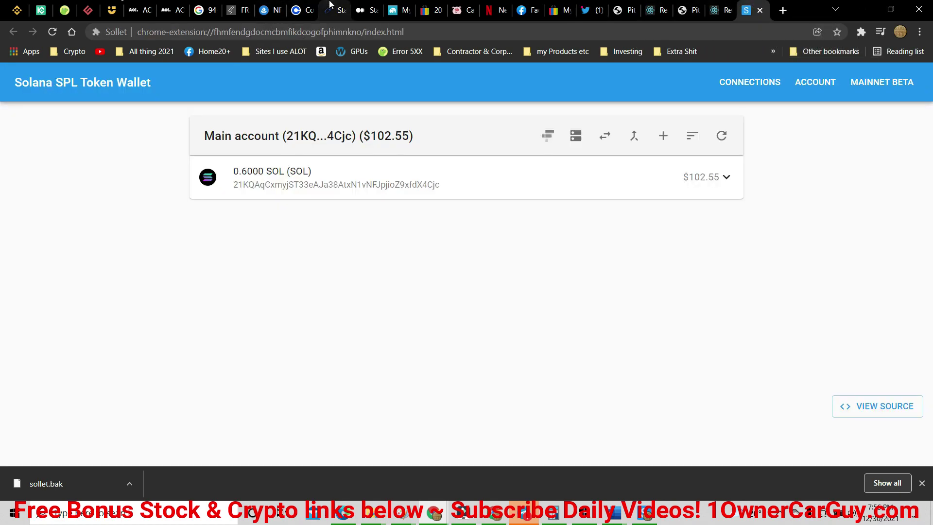
pyautogui.click(627, 5)
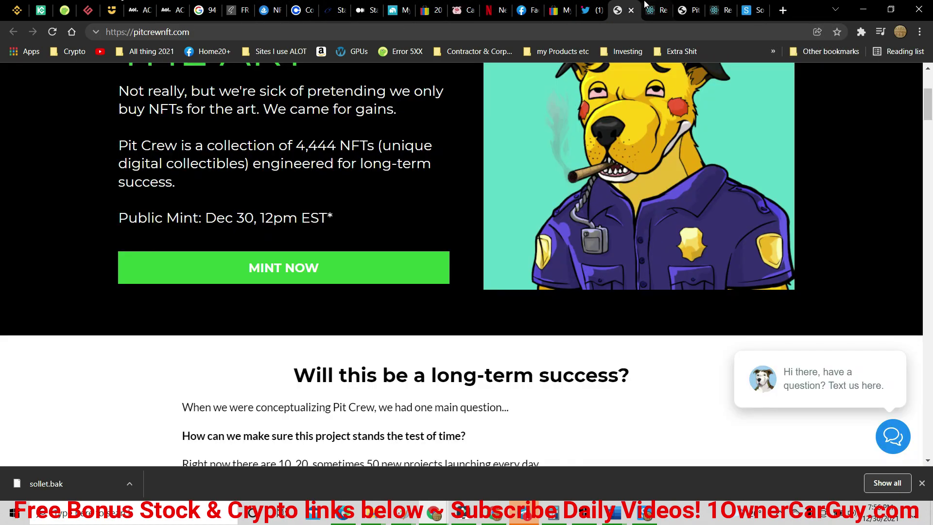
pyautogui.click(667, 5)
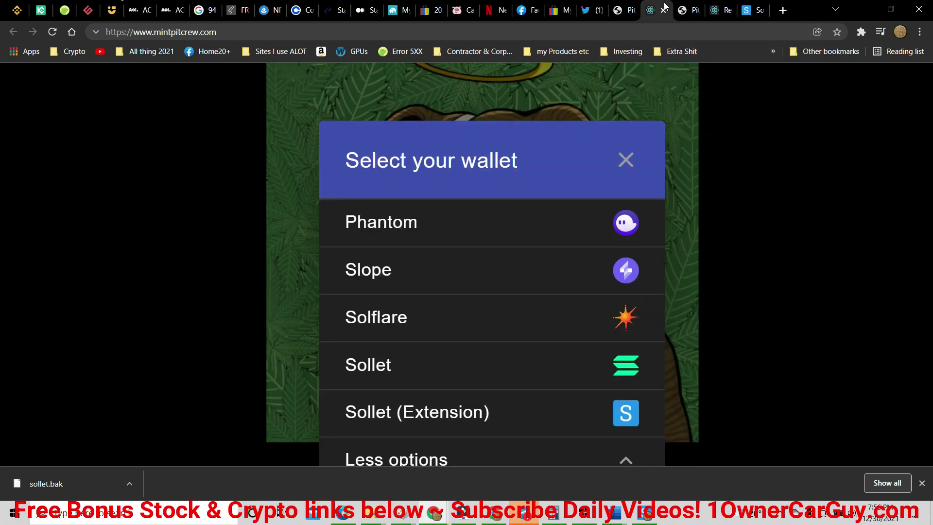
pyautogui.click(686, 7)
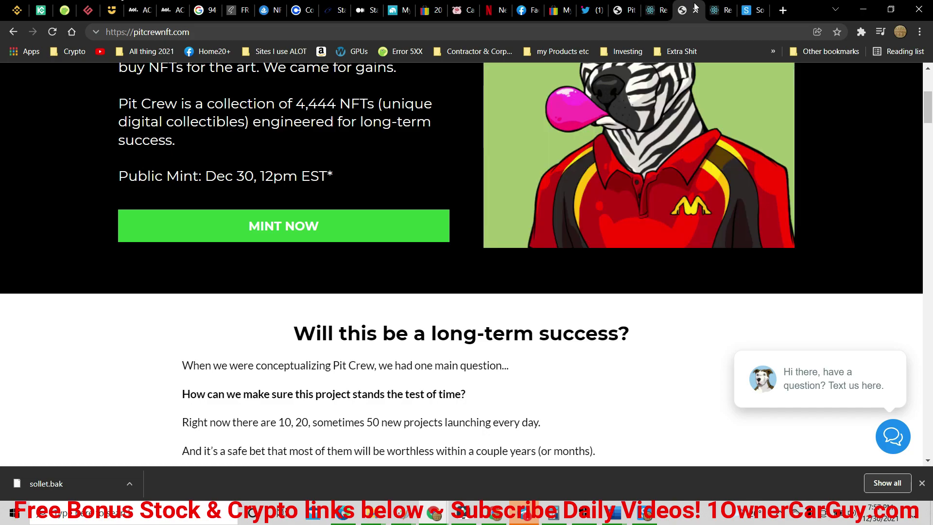
pyautogui.click(716, 4)
pyautogui.click(481, 294)
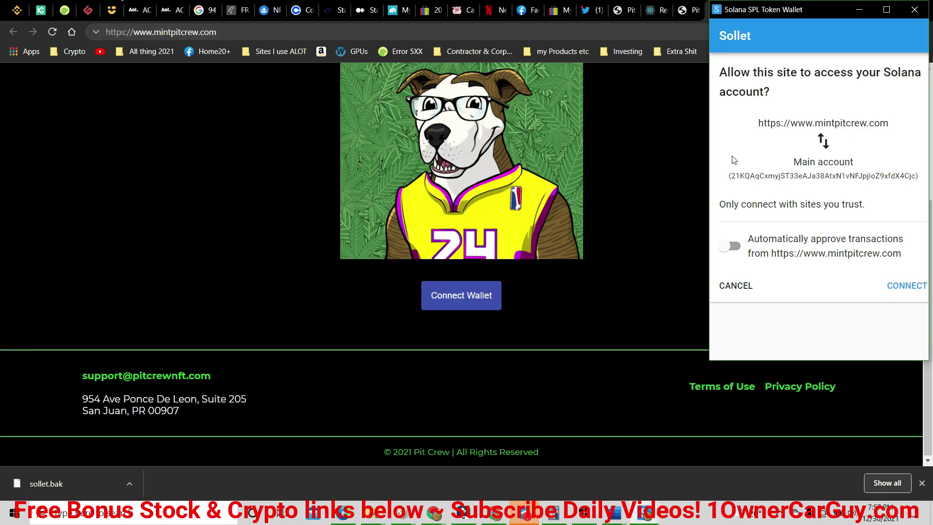
pyautogui.click(906, 285)
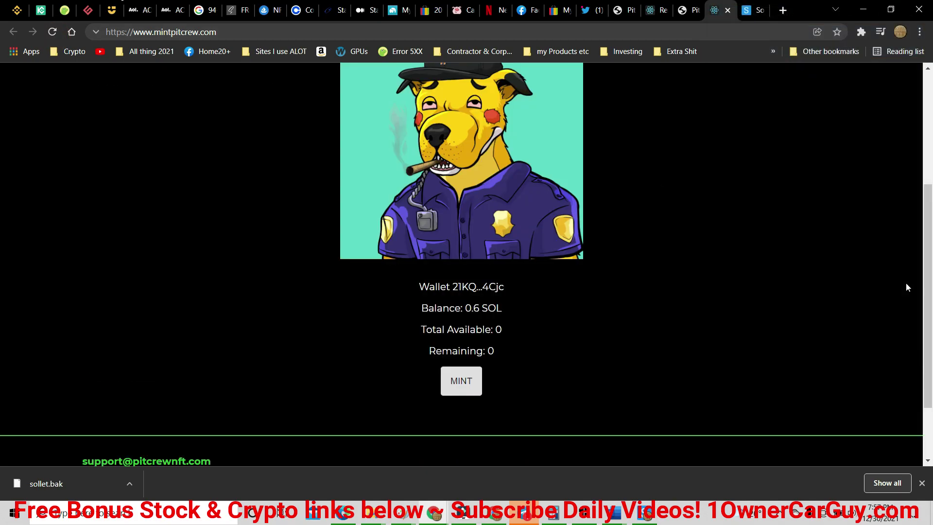
# Mint one Pit Crew NFT and approve it in Sollet, leaving 0.098 SOL.
pyautogui.click(448, 381)
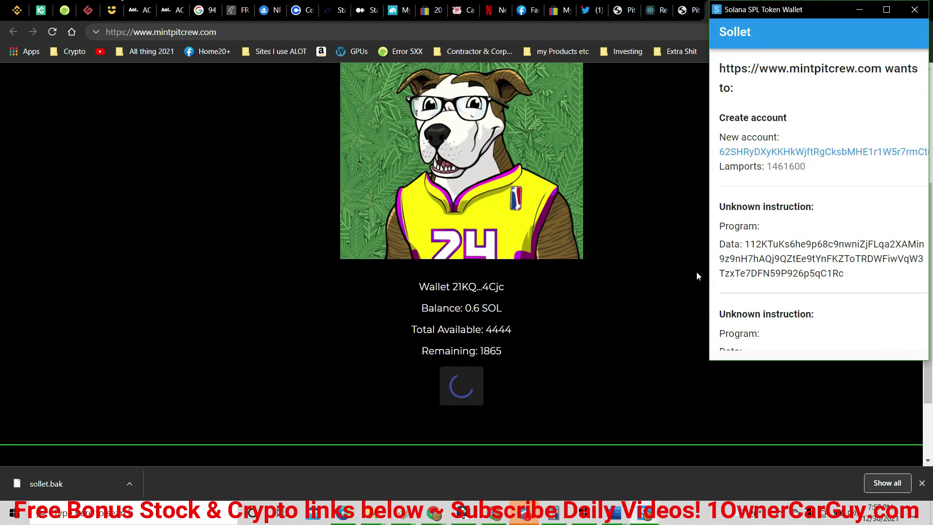
pyautogui.scroll(-10, 797, 217)
pyautogui.click(900, 317)
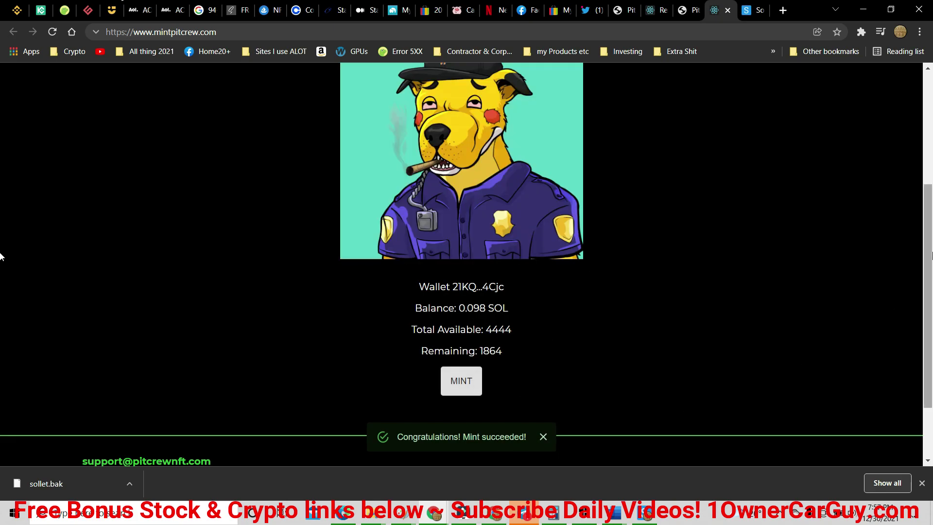
pyautogui.scroll(-2, 922, 316)
# Expand the newly received token in Sollet and open its record on Solscan.
pyautogui.hotkey('ctrl', 'Tab')
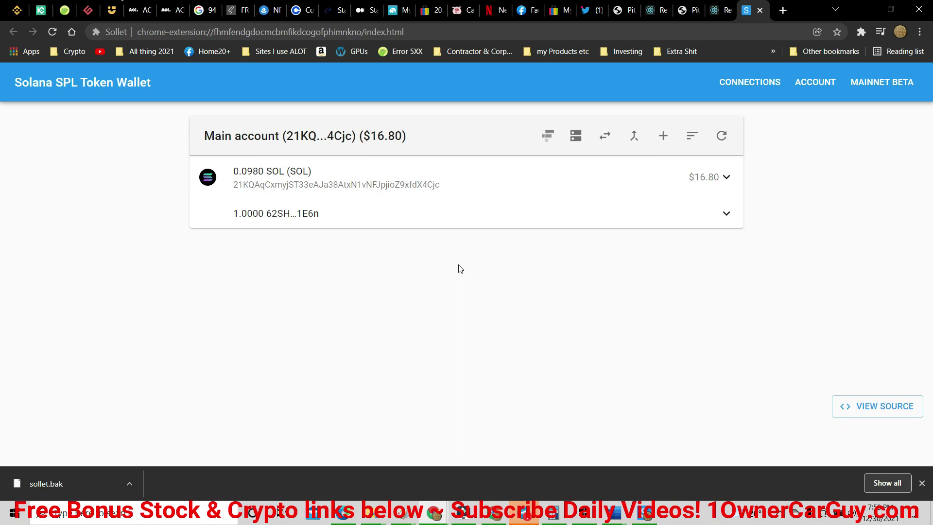
pyautogui.click(294, 219)
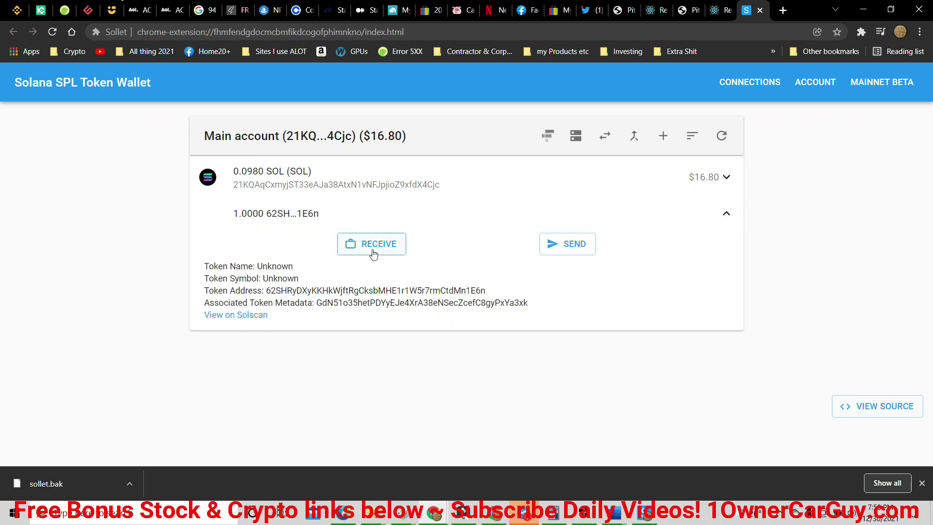
pyautogui.scroll(5, 277, 229)
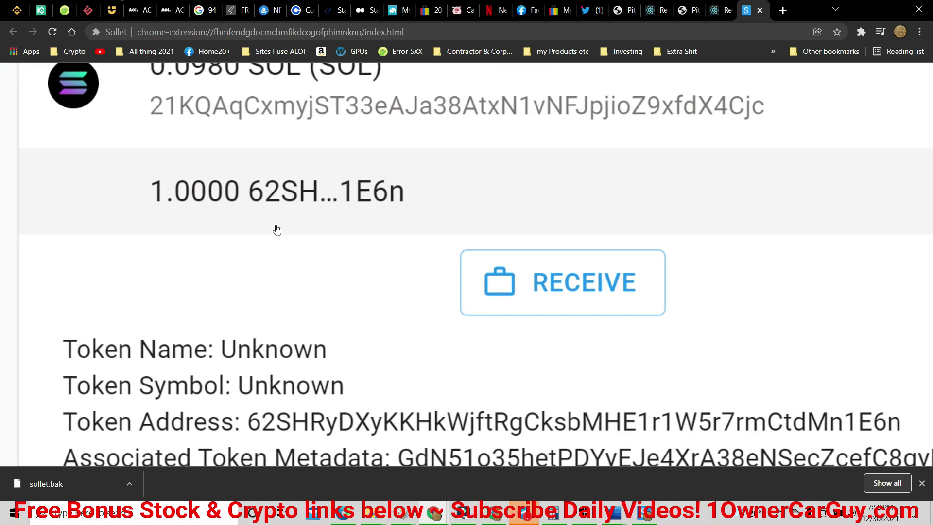
pyautogui.scroll(-5, 276, 230)
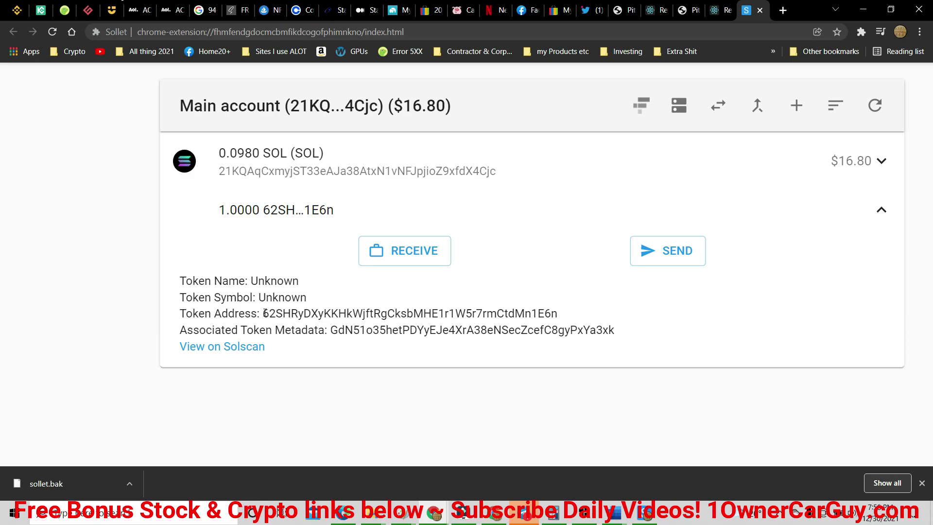
pyautogui.click(249, 347)
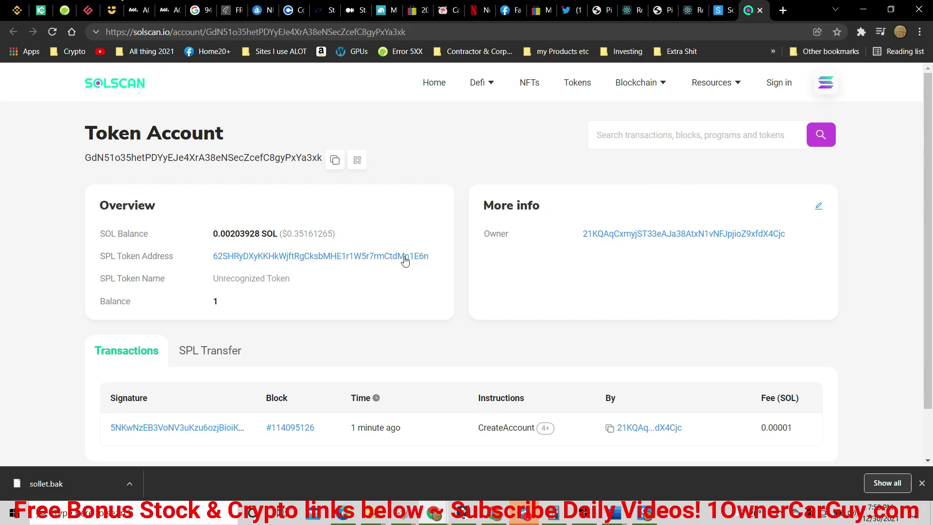
# Open the minted token's page, Pit Crew #2579 (PITS), and view its full-size artwork.
pyautogui.click(635, 233)
pyautogui.click(345, 256)
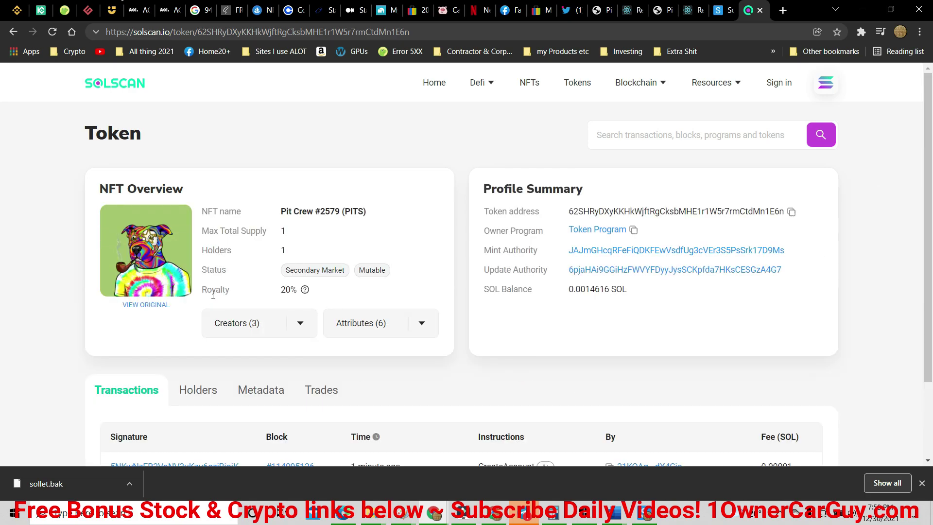
pyautogui.click(134, 255)
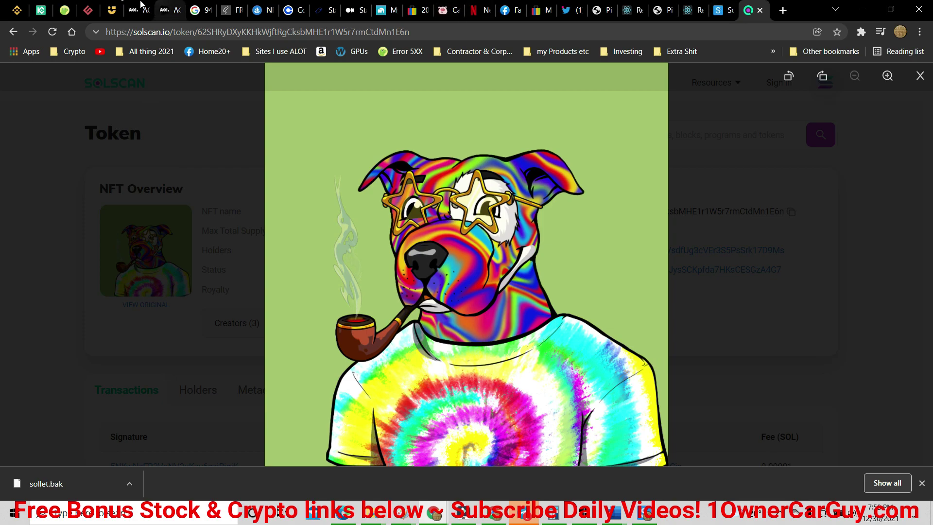
pyautogui.click(50, 7)
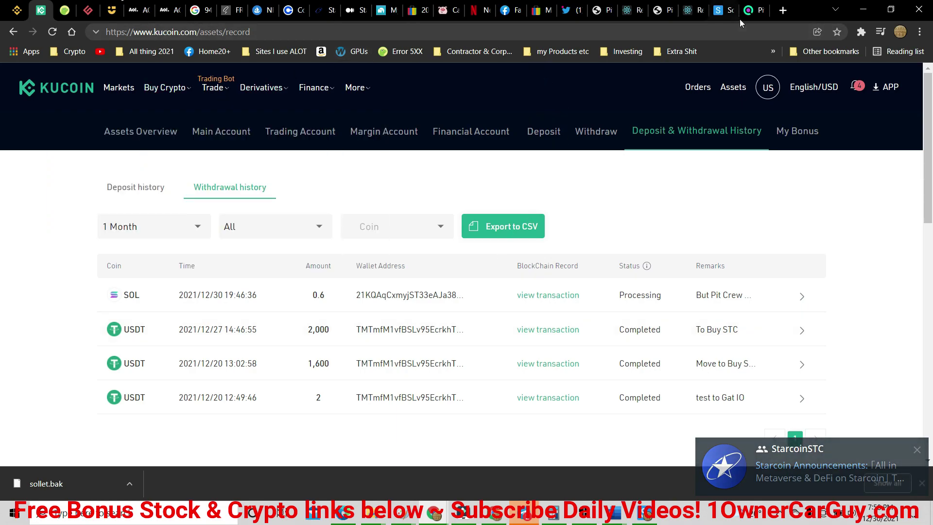
# Open KuCoin's SOL Withdraw form from the Main Account, showing 1.72736739 SOL available.
pyautogui.moveTo(726, 97)
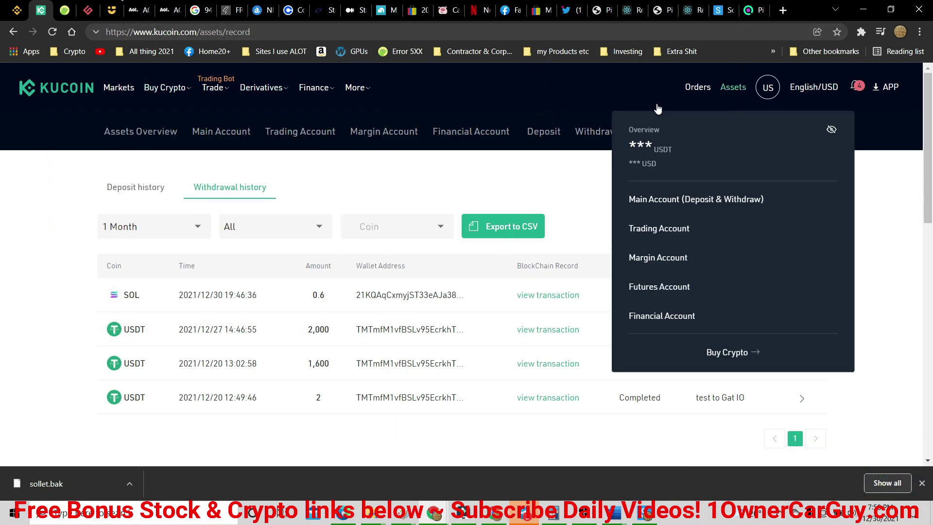
pyautogui.click(10, 32)
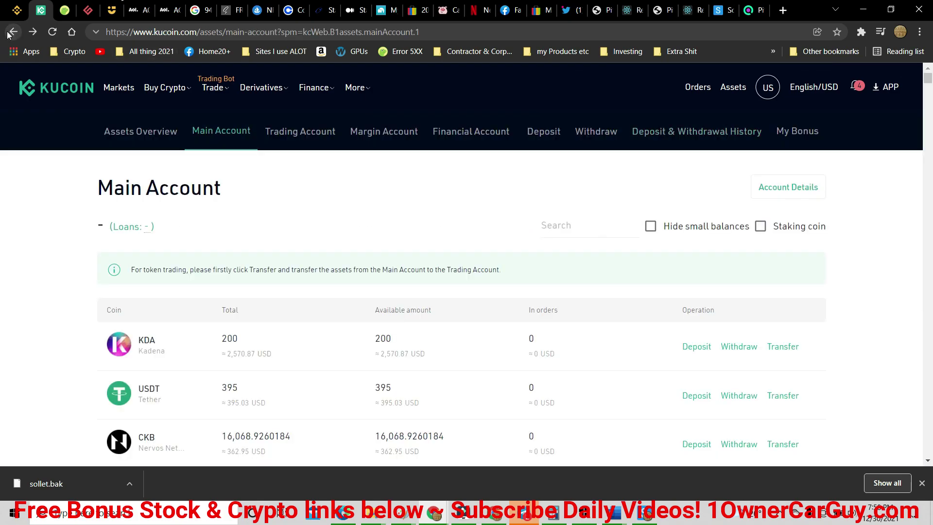
pyautogui.click(11, 32)
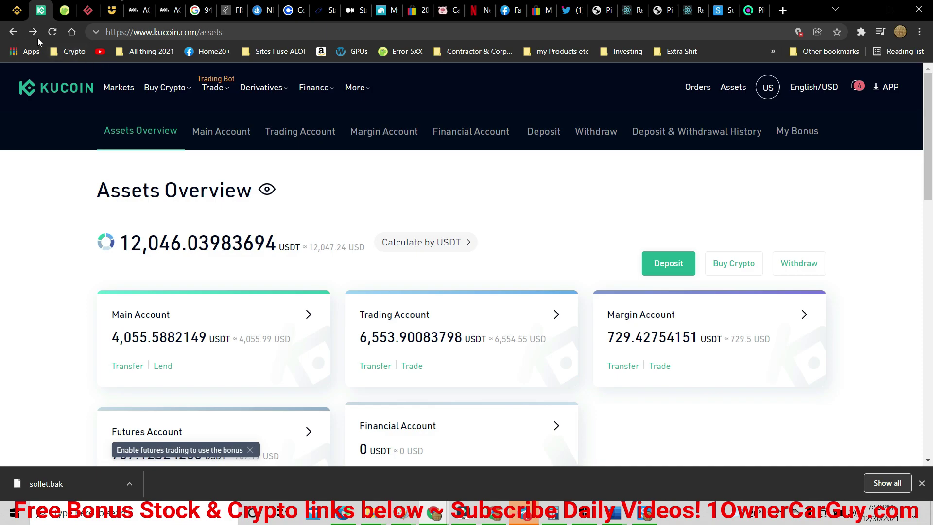
pyautogui.click(33, 32)
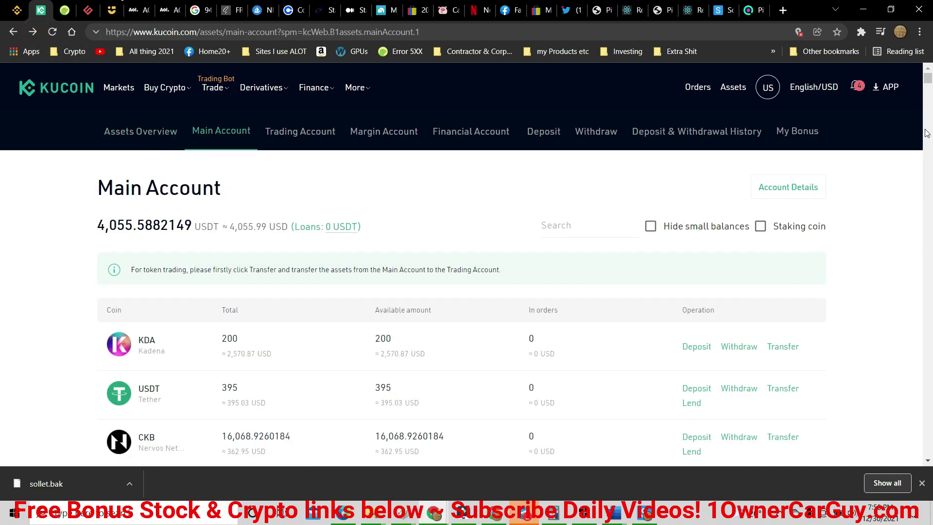
pyautogui.scroll(-5, 2, 126)
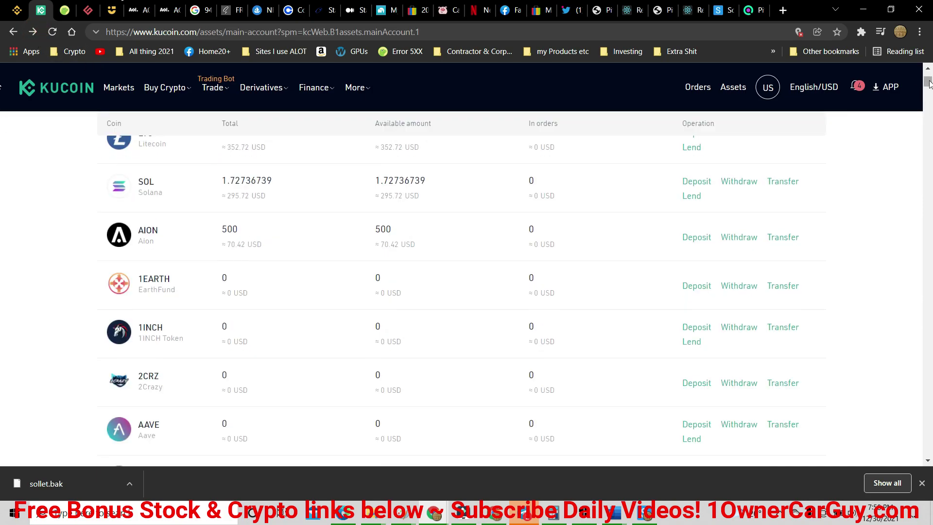
pyautogui.scroll(4, 928, 80)
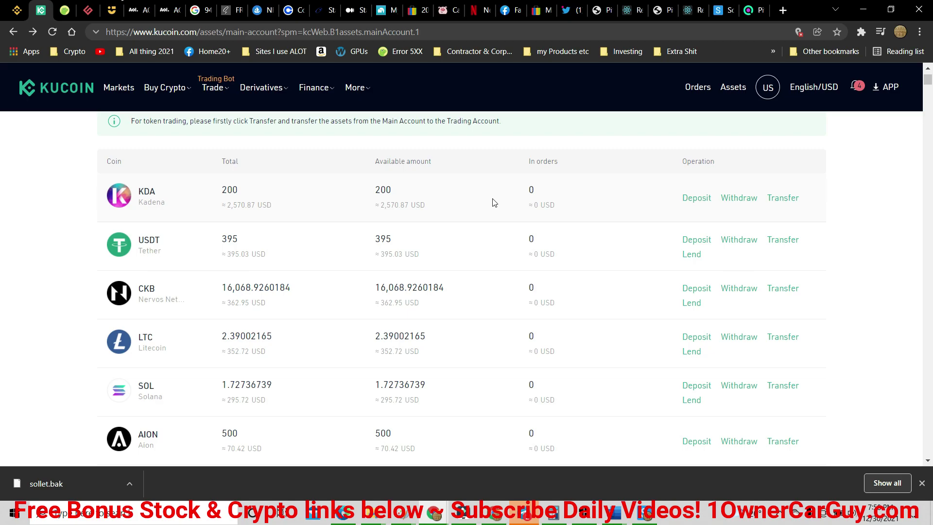
pyautogui.click(450, 371)
pyautogui.click(730, 386)
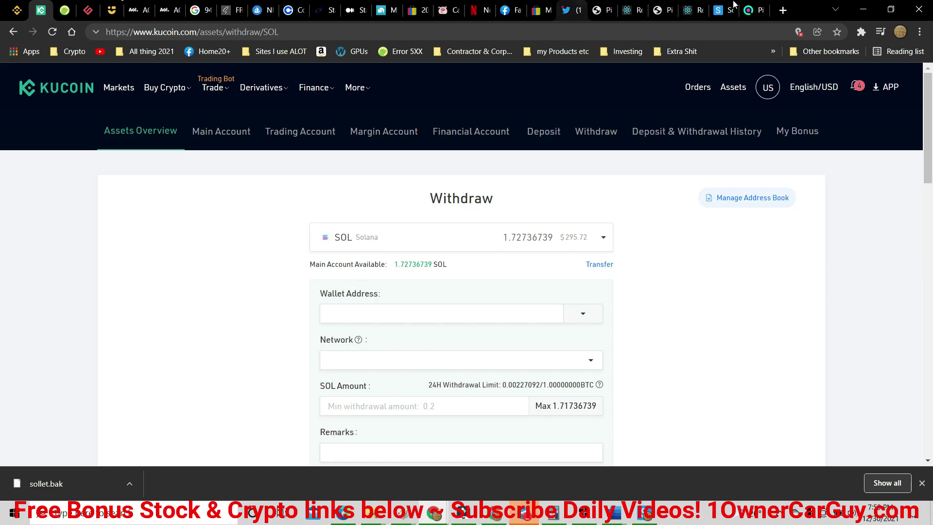
# Copy the Sollet wallet's SOL deposit address from the Receive dialog.
pyautogui.click(756, 10)
pyautogui.click(721, 10)
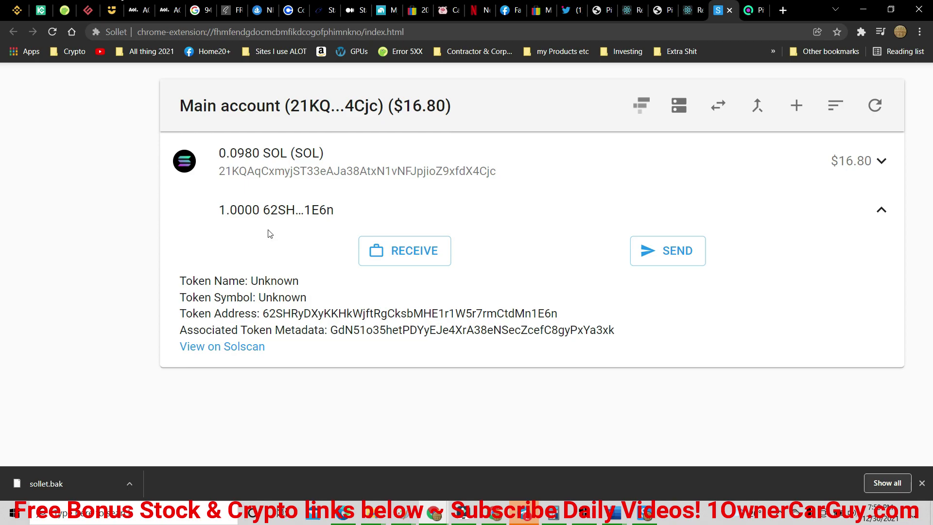
pyautogui.click(301, 185)
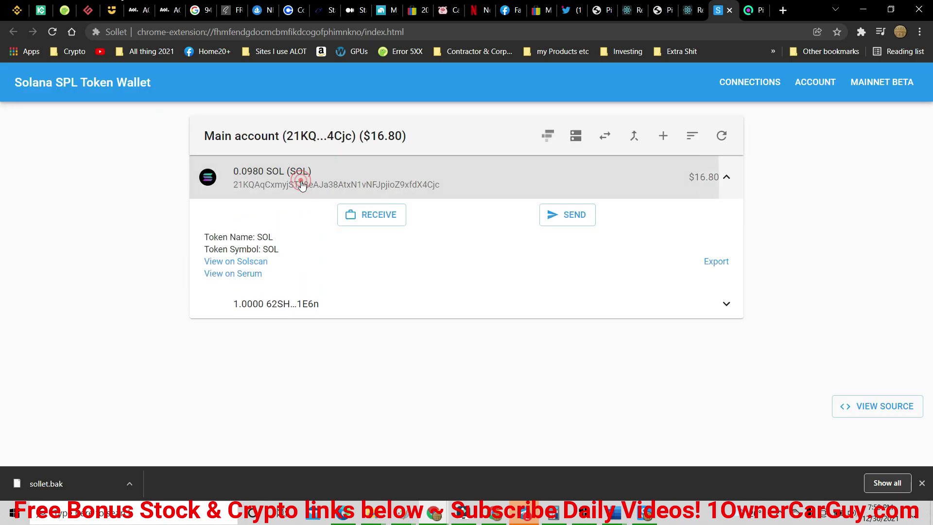
pyautogui.click(372, 215)
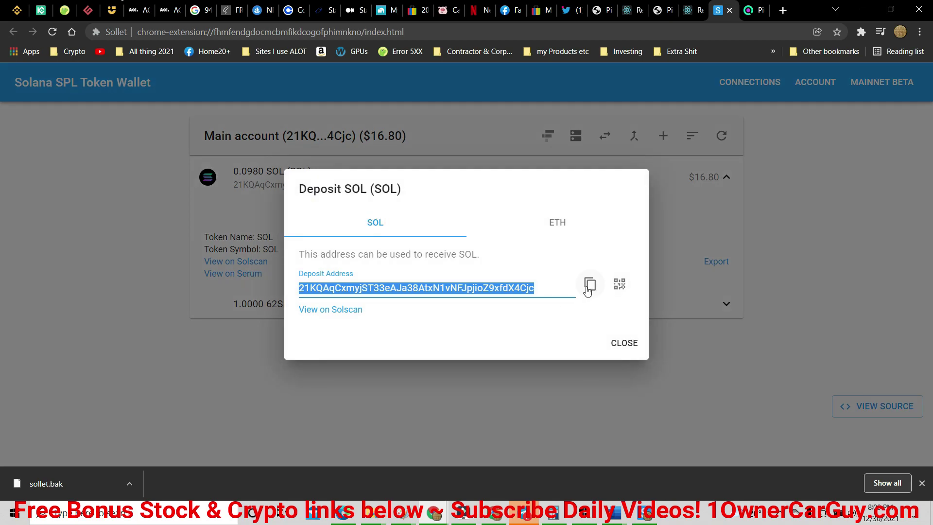
pyautogui.click(589, 285)
pyautogui.click(40, 10)
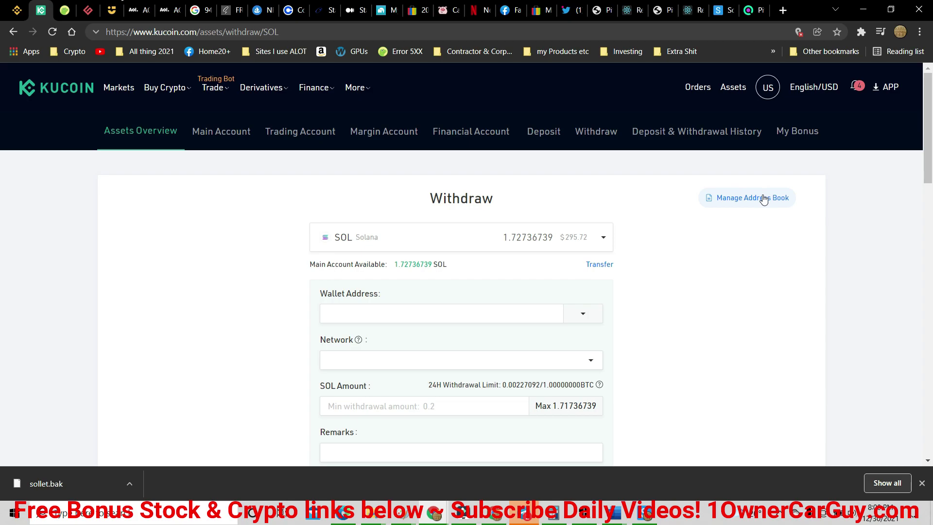
# Withdraw 0.93 SOL via SPL(Solana) to the pasted Sollet address, confirming with the trading password.
pyautogui.click(457, 313)
pyautogui.rightClick(456, 312)
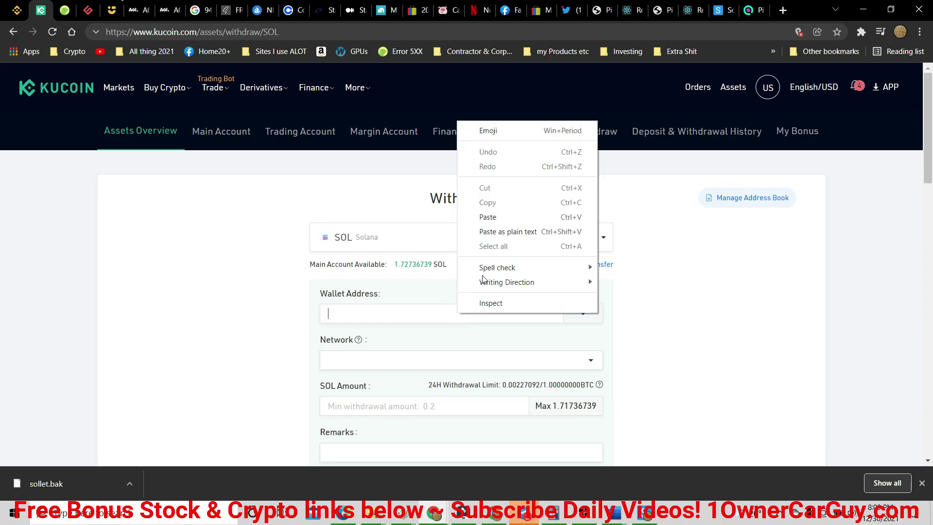
pyautogui.click(508, 217)
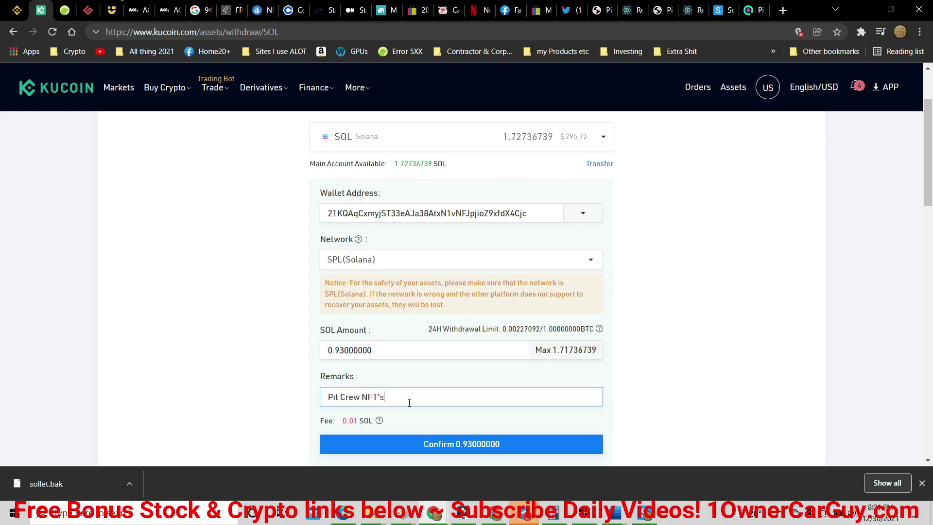
pyautogui.click(420, 444)
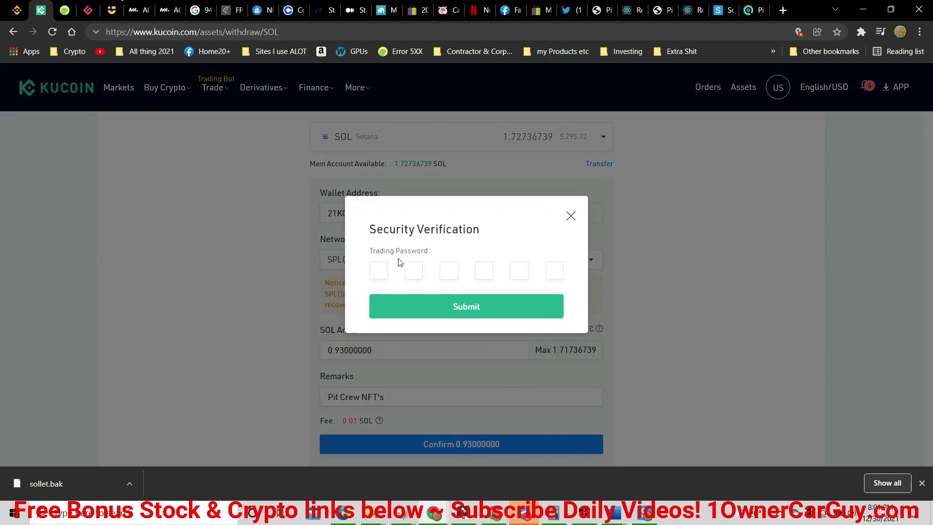
pyautogui.click(380, 270)
pyautogui.write('******')
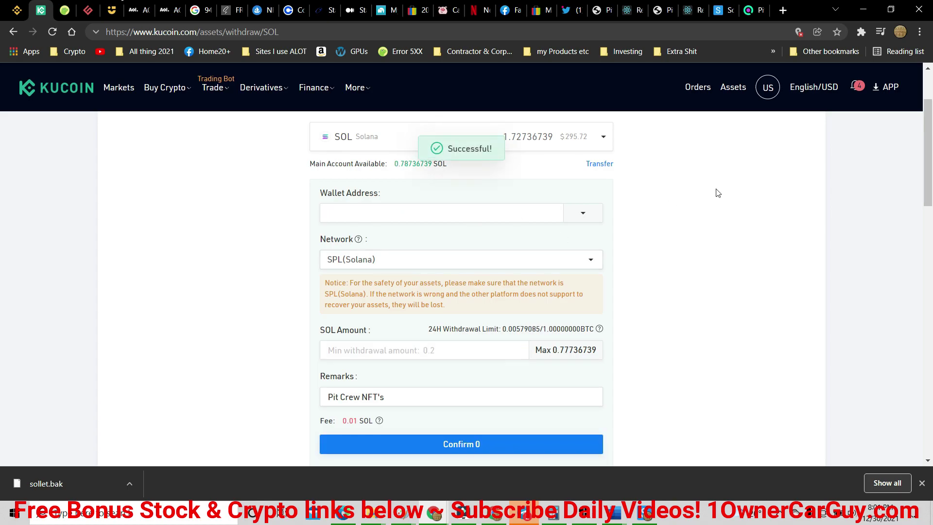
pyautogui.click(751, 10)
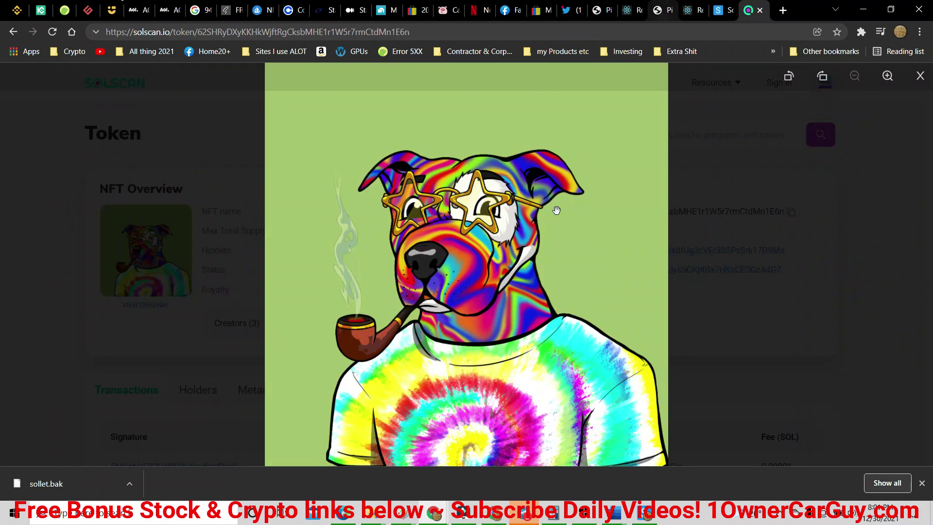
# Copy the enlarged rainbow Pit Crew NFT image on Solscan.
pyautogui.rightClick(462, 286)
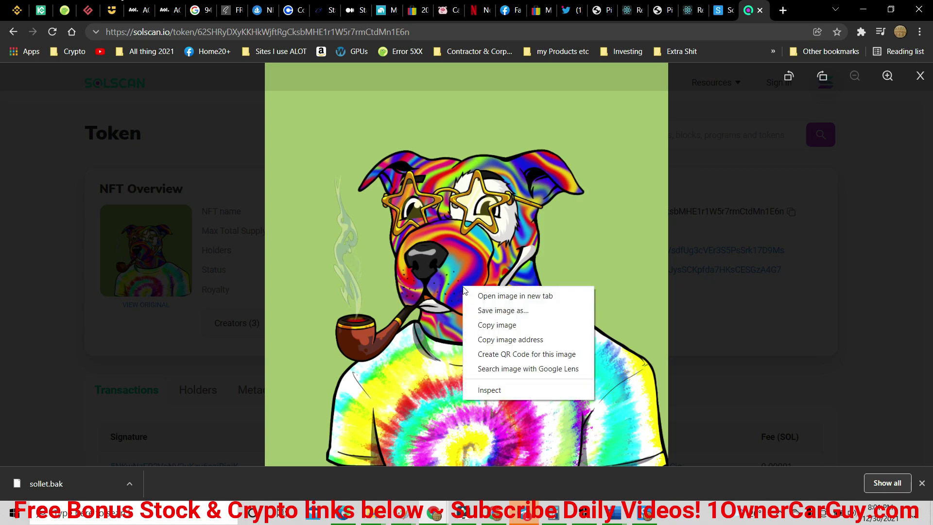
pyautogui.click(509, 326)
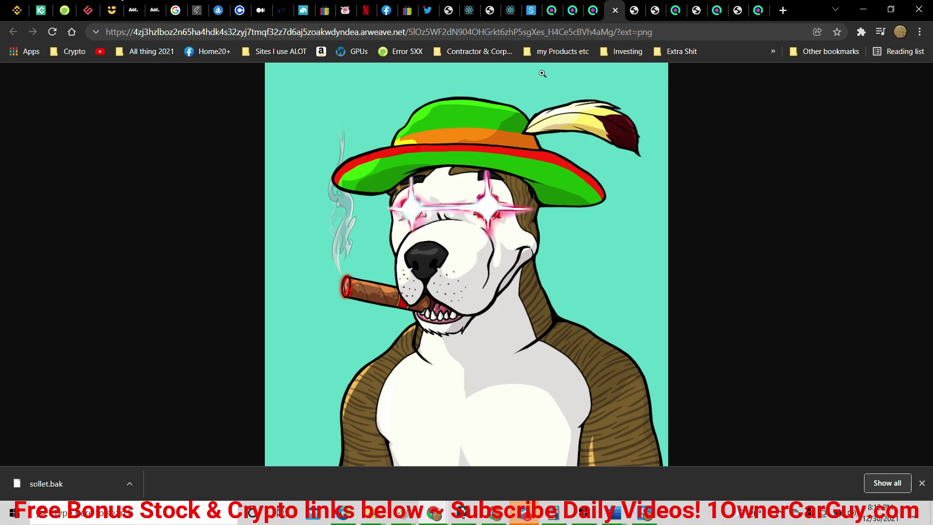
# View the Arweave images of the rainbow, green-hatted and blue-suited pits.
pyautogui.click(634, 8)
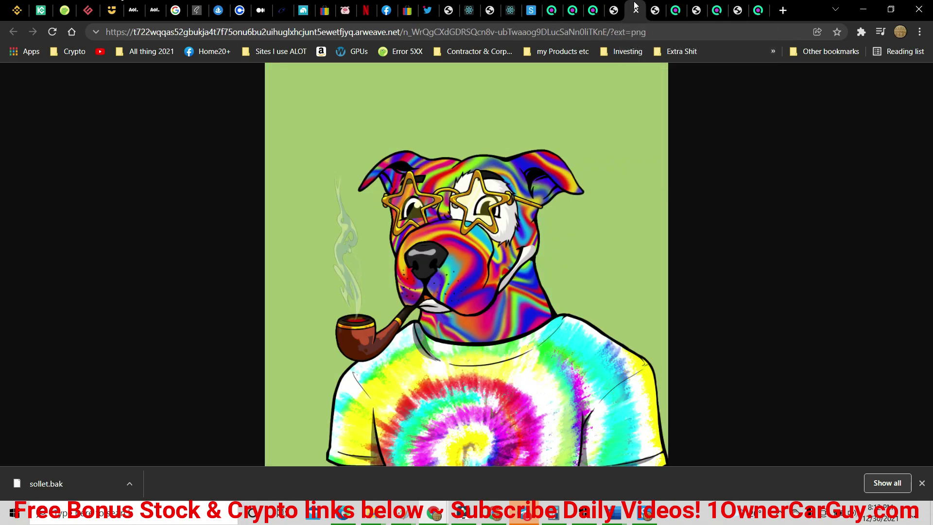
pyautogui.click(658, 5)
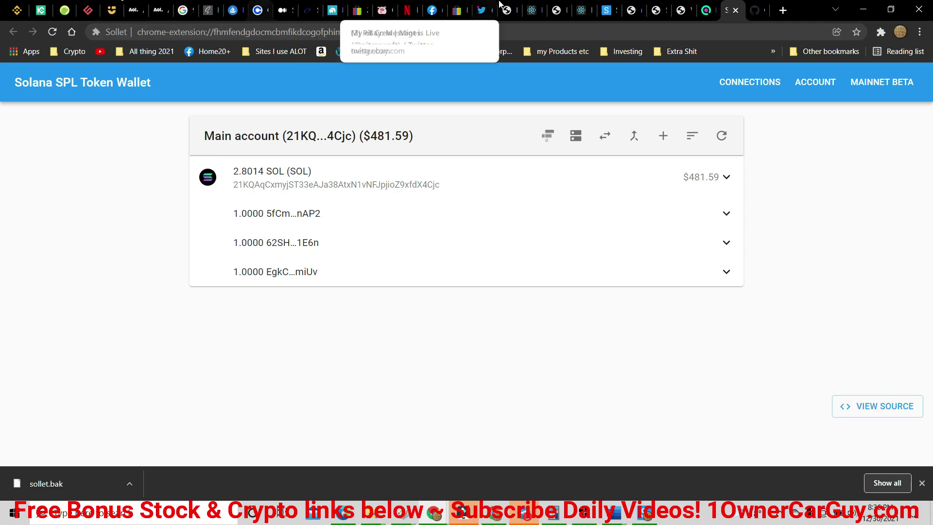
pyautogui.click(636, 7)
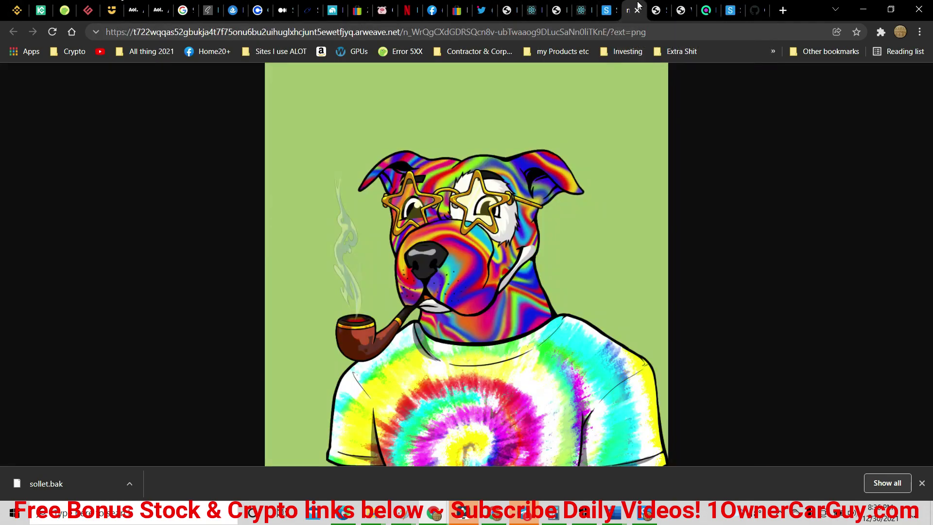
pyautogui.click(654, 8)
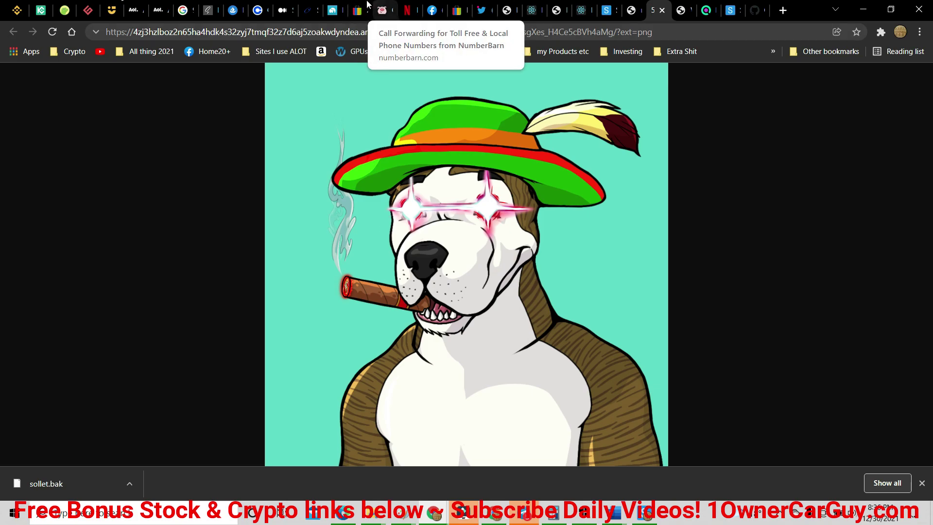
pyautogui.click(681, 7)
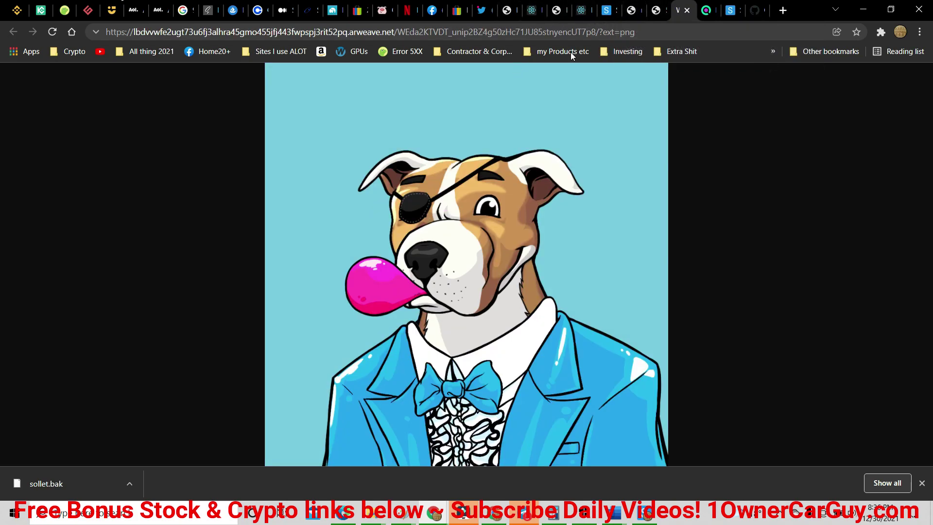
pyautogui.click(653, 8)
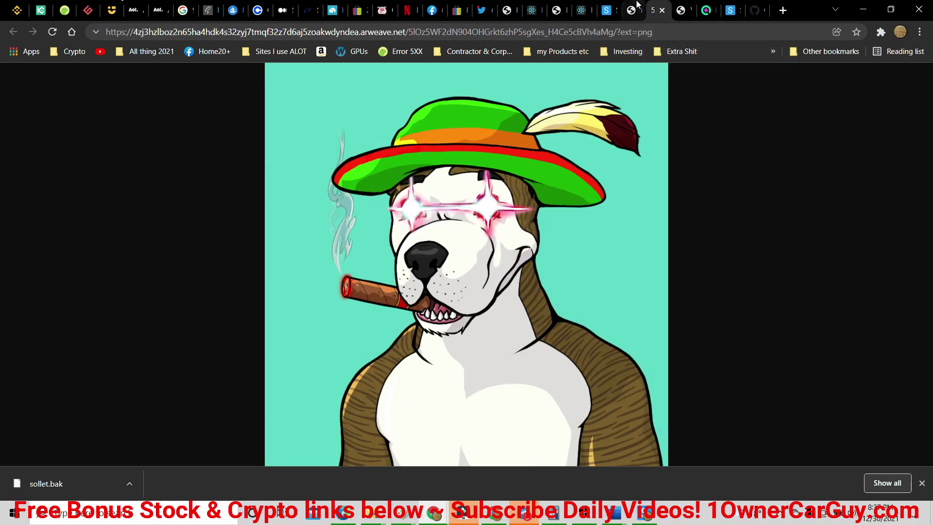
pyautogui.click(635, 6)
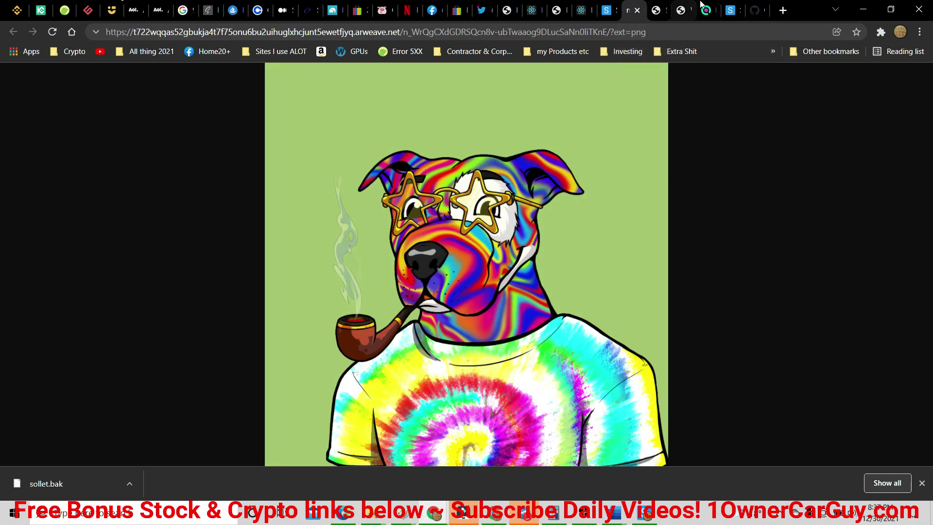
# Check the Sollet balances, then start a new mint on mintpitcrew.com.
pyautogui.click(682, 7)
pyautogui.click(728, 8)
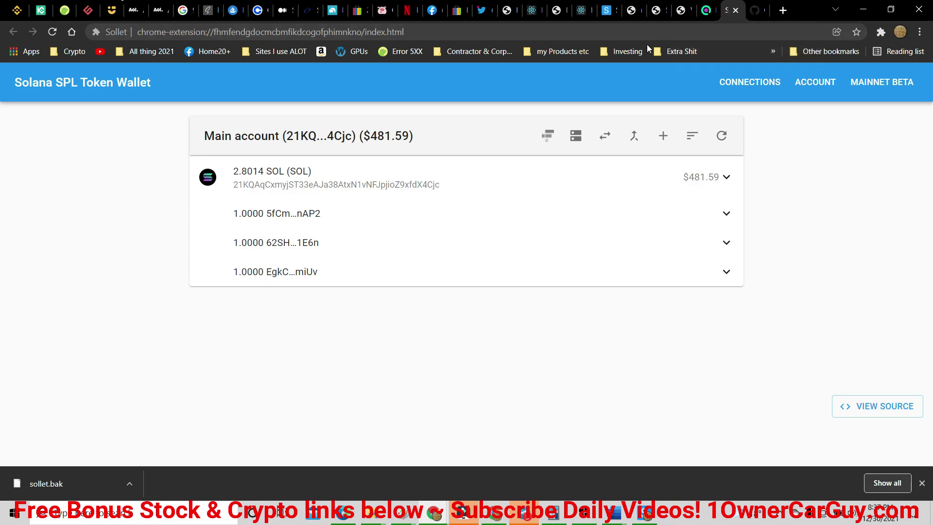
pyautogui.click(586, 7)
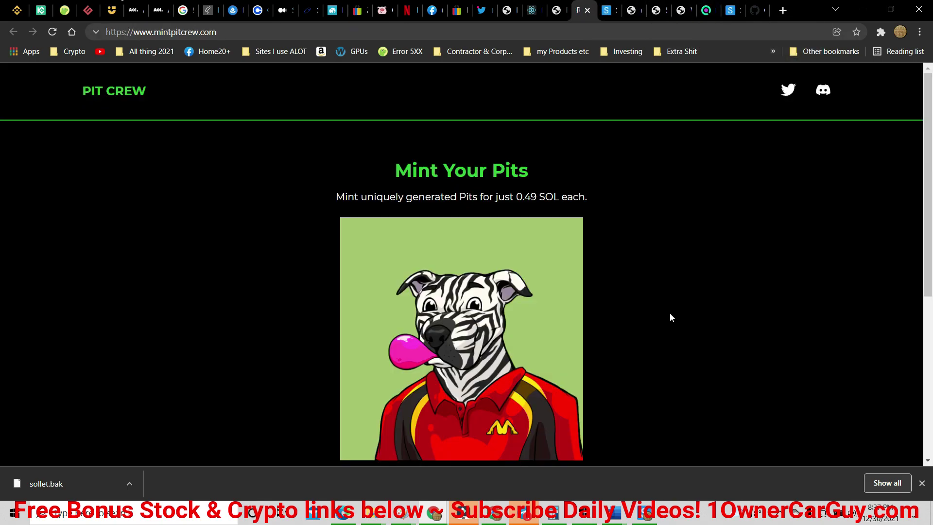
pyautogui.scroll(-5, 895, 414)
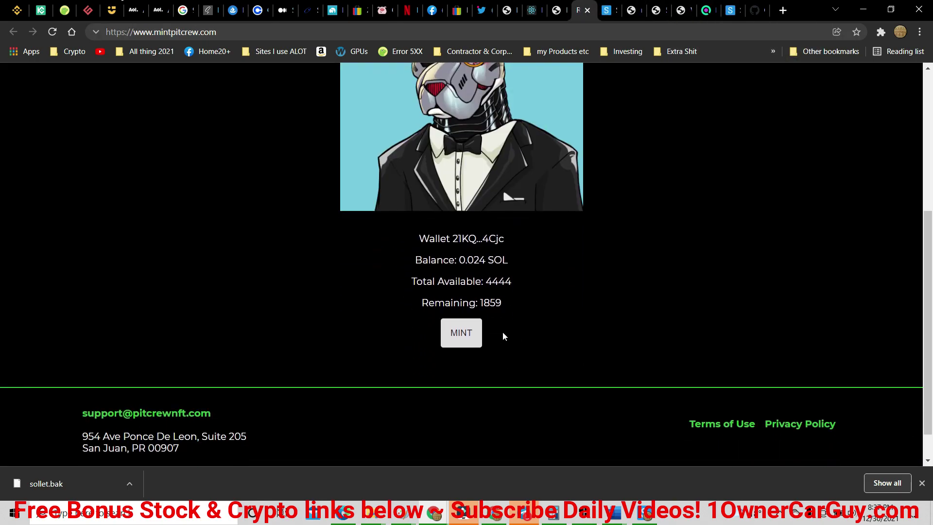
pyautogui.click(470, 334)
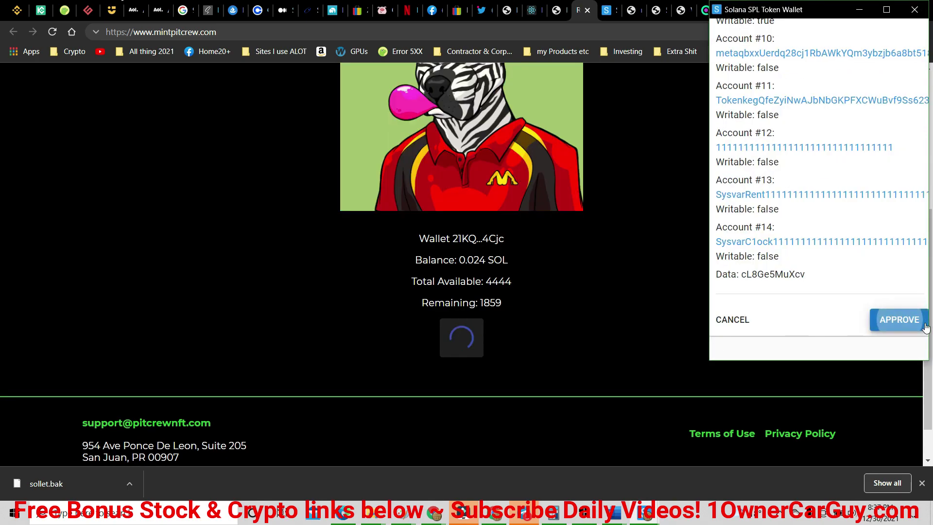
# Approve the pending mint, then mint another pit and approve that transaction too.
pyautogui.click(925, 326)
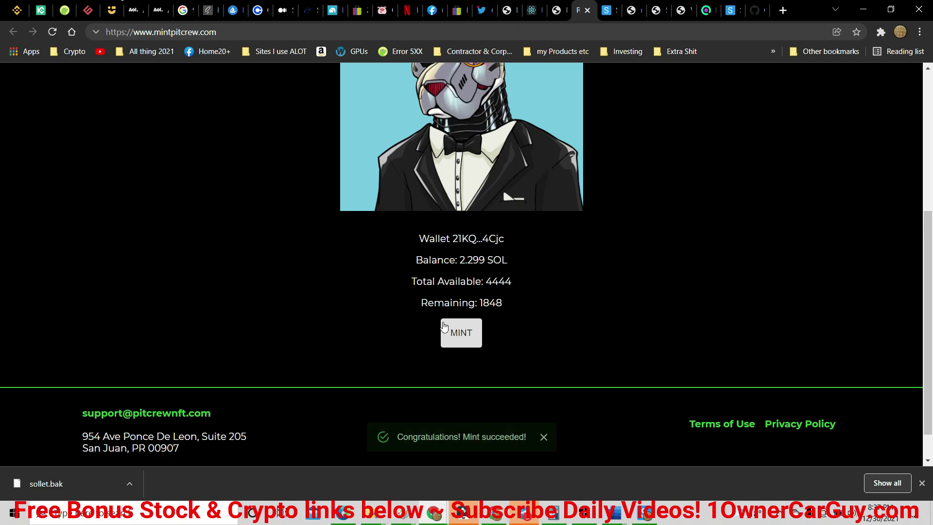
pyautogui.click(449, 333)
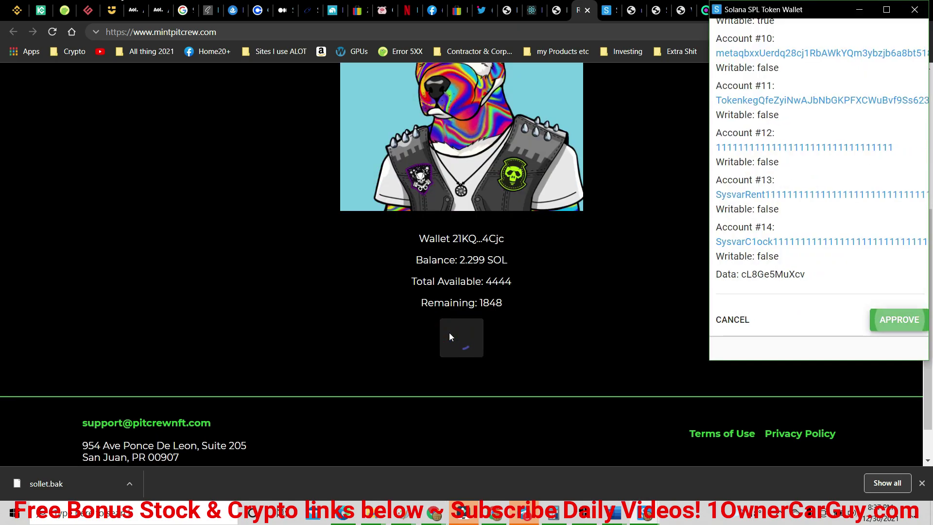
pyautogui.click(879, 315)
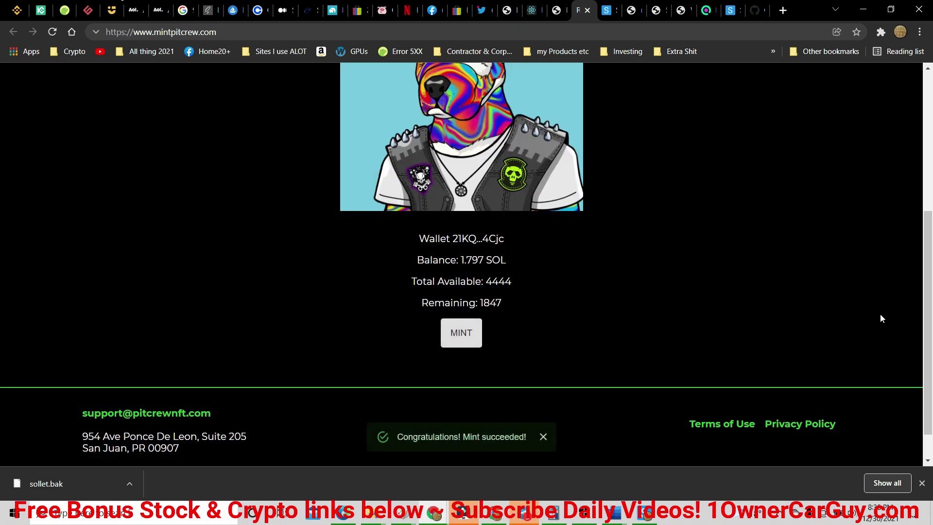
# Mint two more pits, approving each in Sollet, leaving 0.793 SOL and 1845 remaining.
pyautogui.click(470, 335)
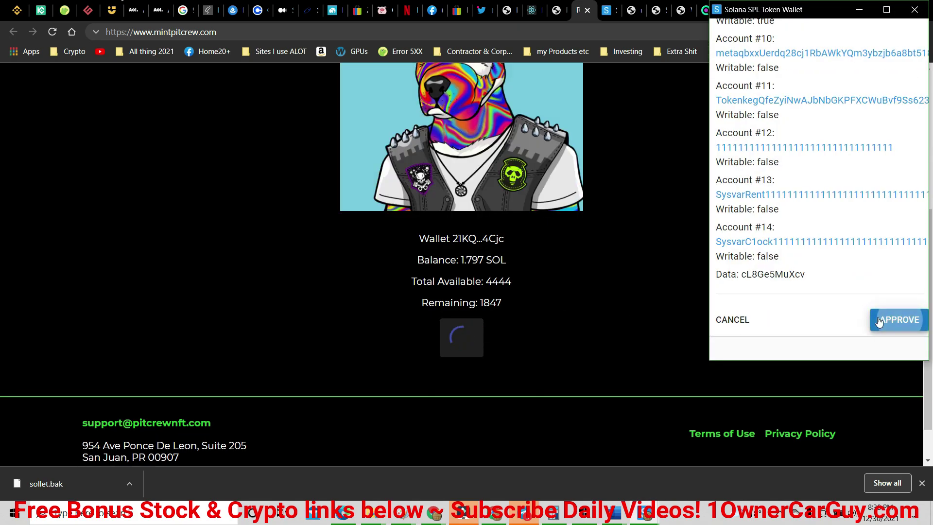
pyautogui.click(877, 321)
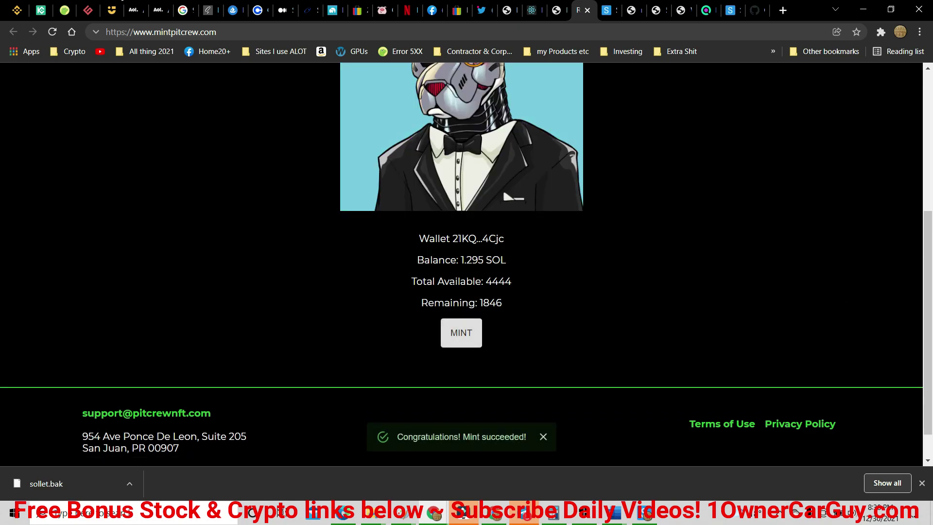
pyautogui.click(456, 332)
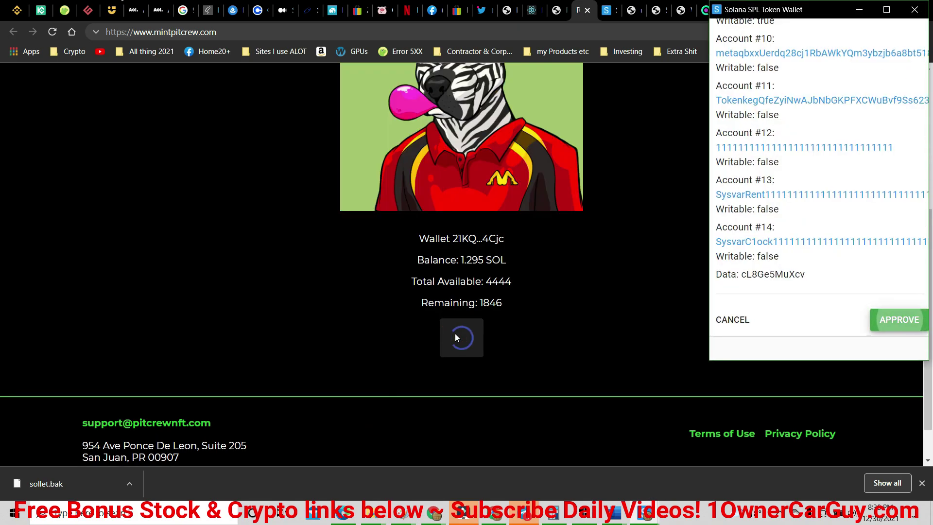
pyautogui.click(904, 324)
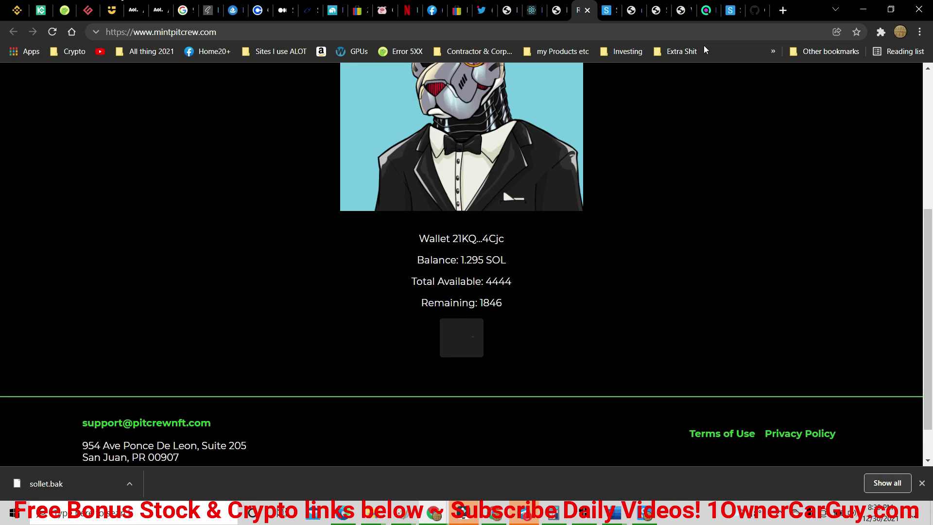
# Refresh the Sollet wallet and open the Solscan token page for the third minted token, Pit Crew #2597.
pyautogui.click(734, 9)
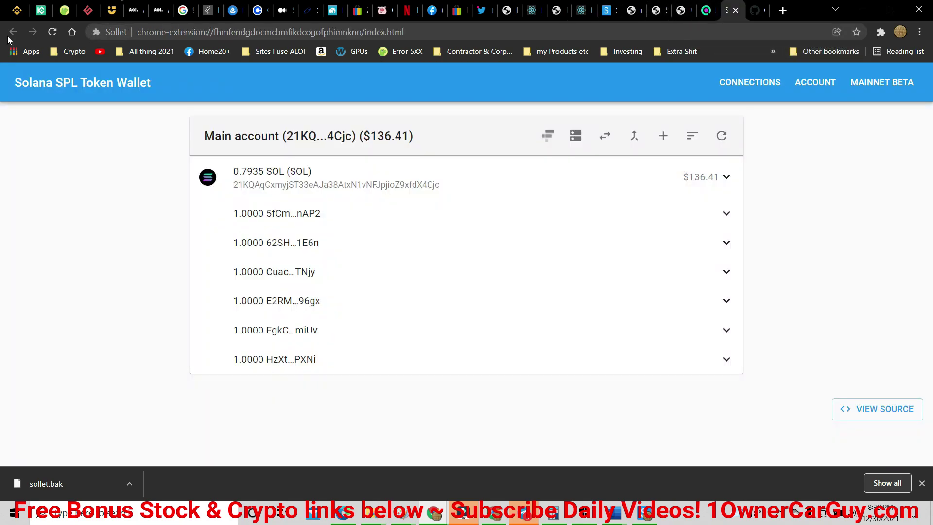
pyautogui.click(52, 32)
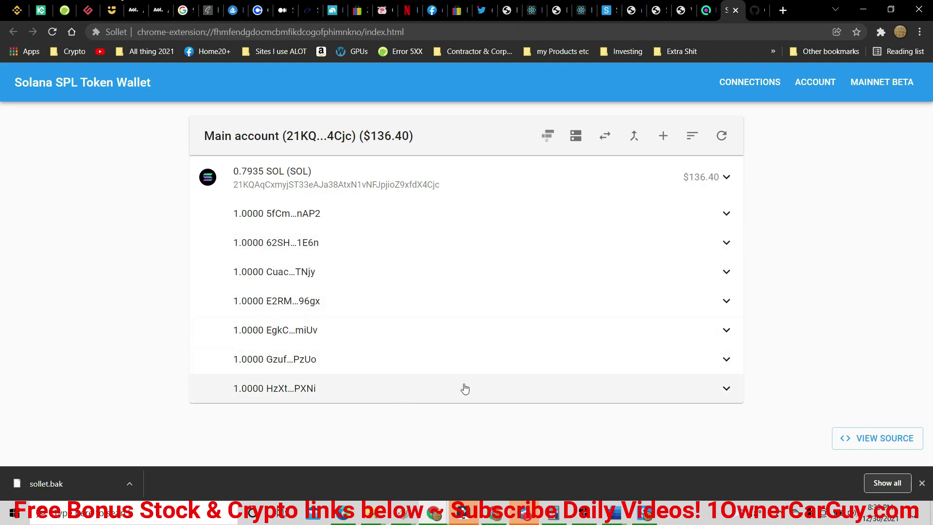
pyautogui.click(377, 271)
pyautogui.click(370, 261)
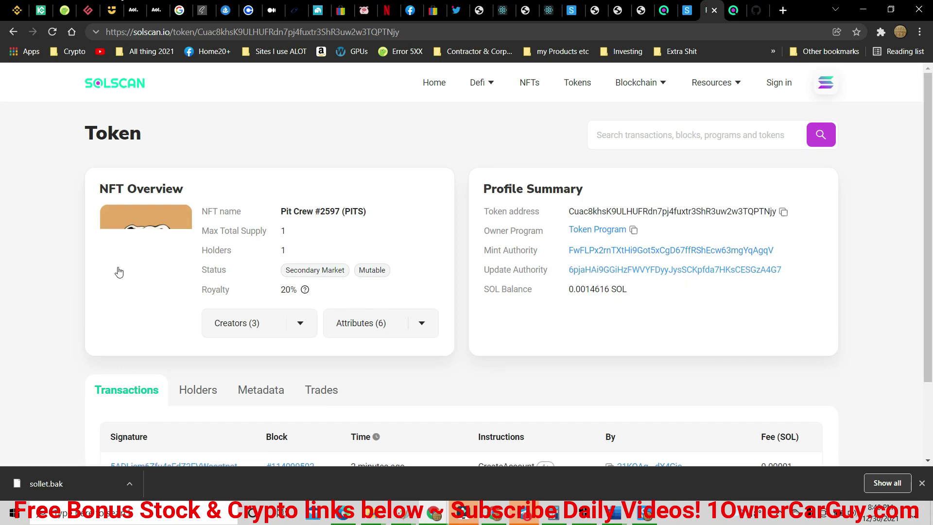
# Preview the Pit Crew #2597 artwork larger on Solscan.
pyautogui.scroll(6, 6, 306)
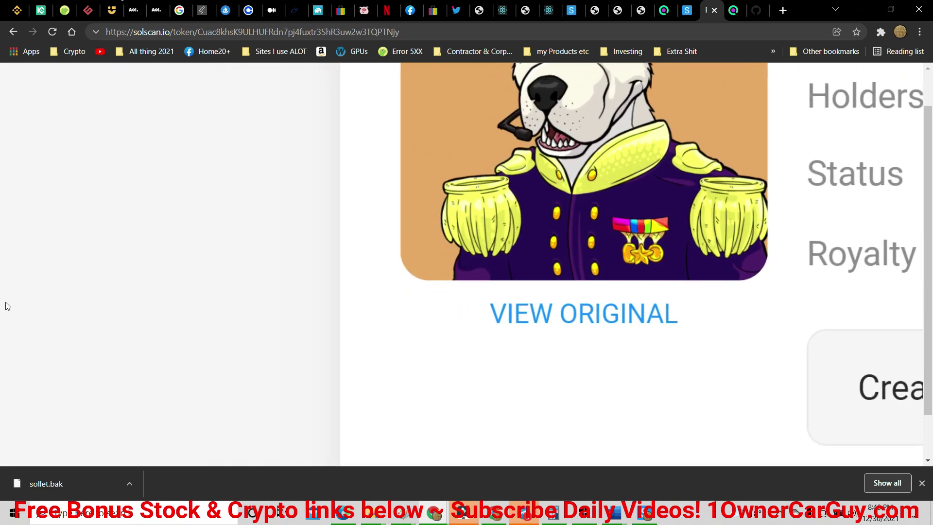
pyautogui.scroll(-3, 6, 306)
pyautogui.scroll(3, 294, 145)
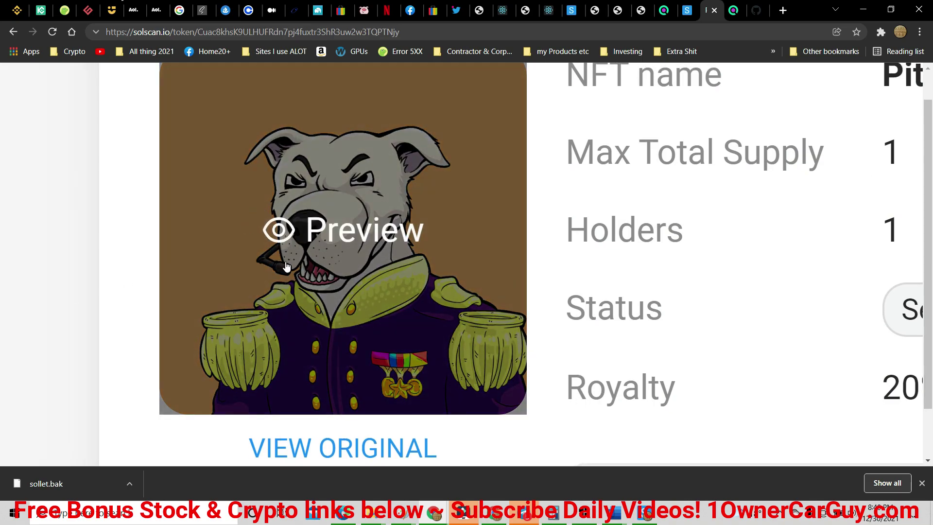
pyautogui.click(291, 240)
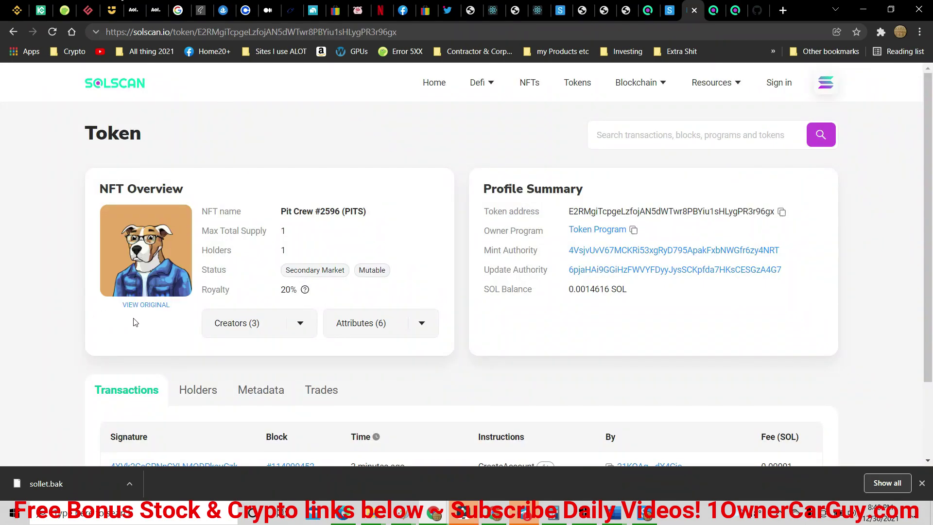
# View the original artwork of Pit Crew #2596, then Pit Crew #2598 from the newest token, returning to Sollet.
pyautogui.click(139, 308)
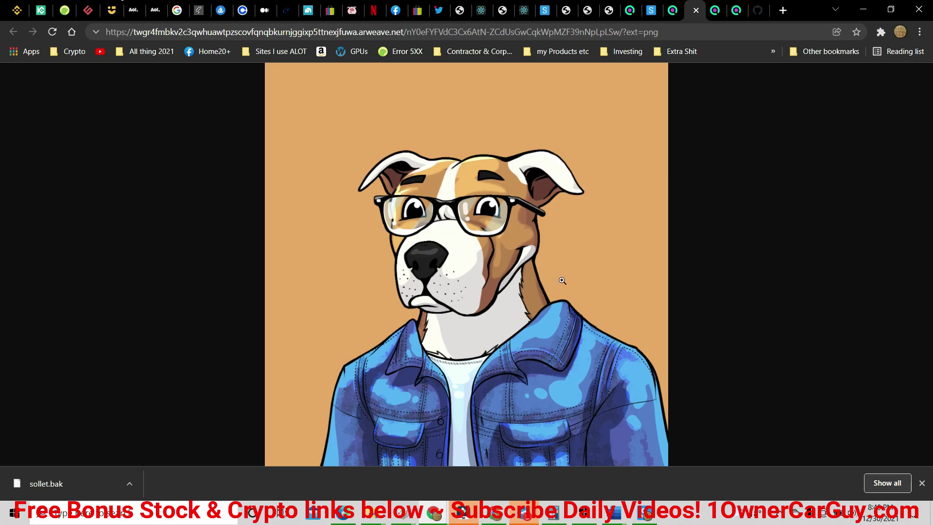
pyautogui.click(741, 4)
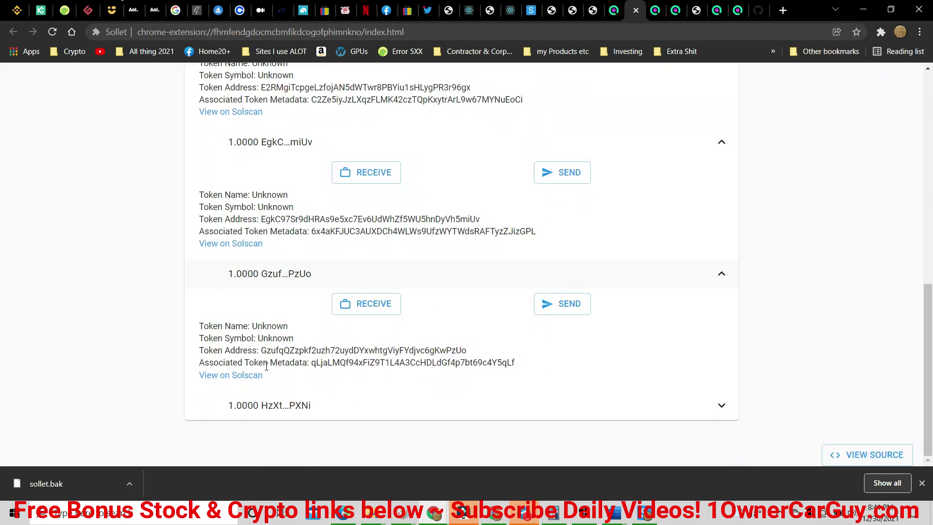
pyautogui.click(250, 377)
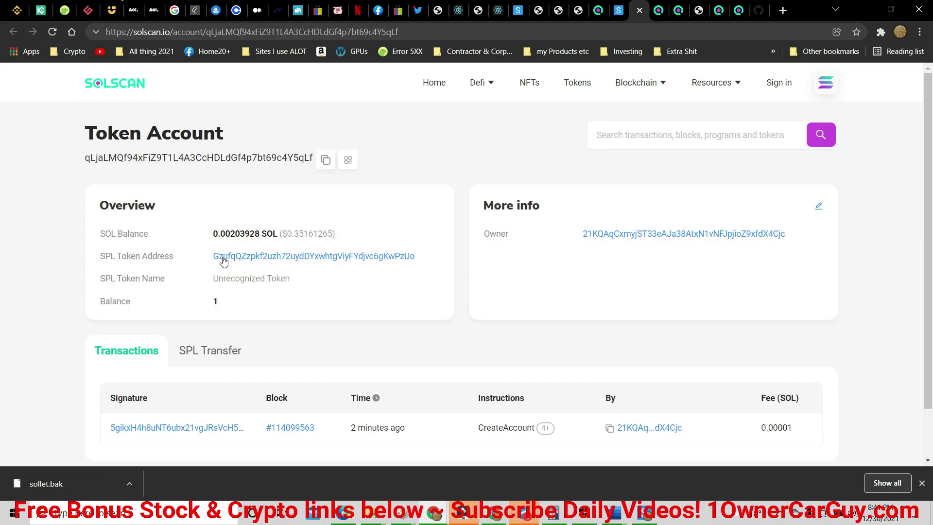
pyautogui.click(222, 260)
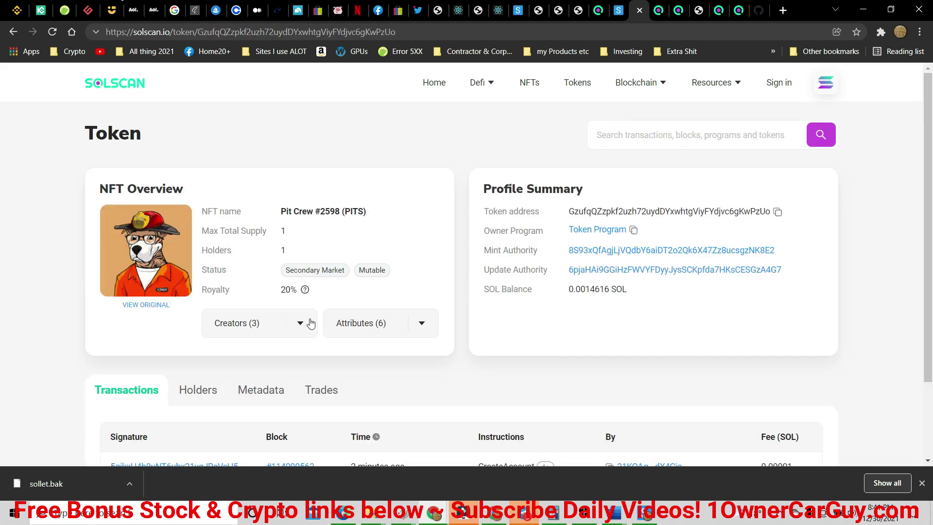
pyautogui.click(148, 305)
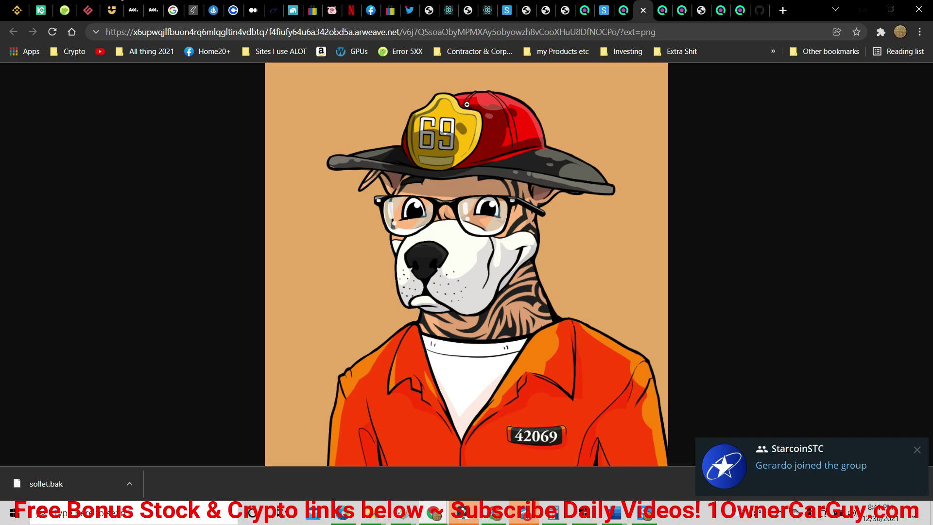
pyautogui.click(604, 5)
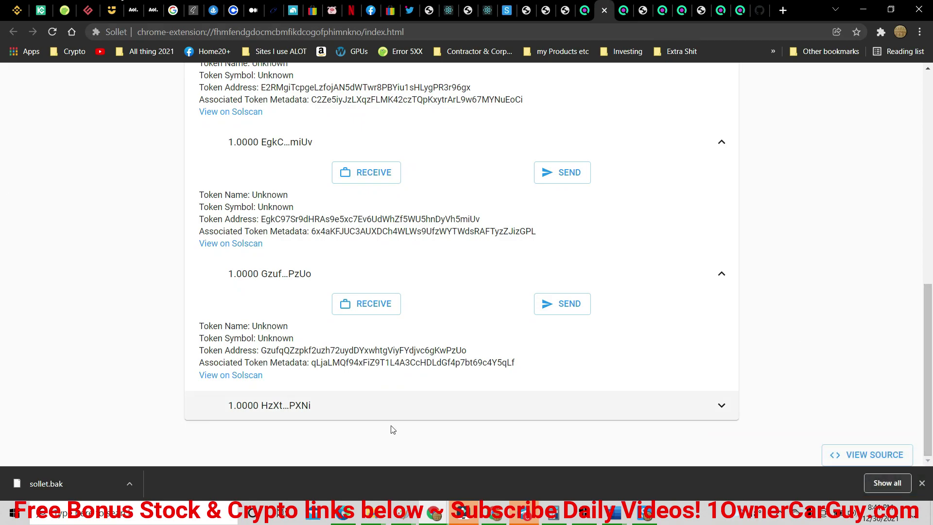
# Open Pit Crew #2595's Solscan token page, enlarge its orange-jumpsuit artwork, then return to Sollet.
pyautogui.scroll(10, 1, 273)
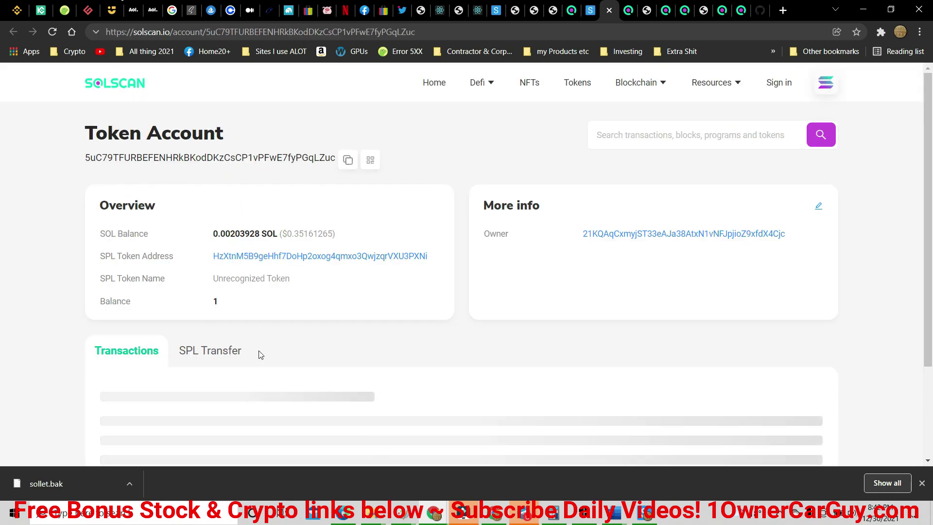
pyautogui.click(273, 256)
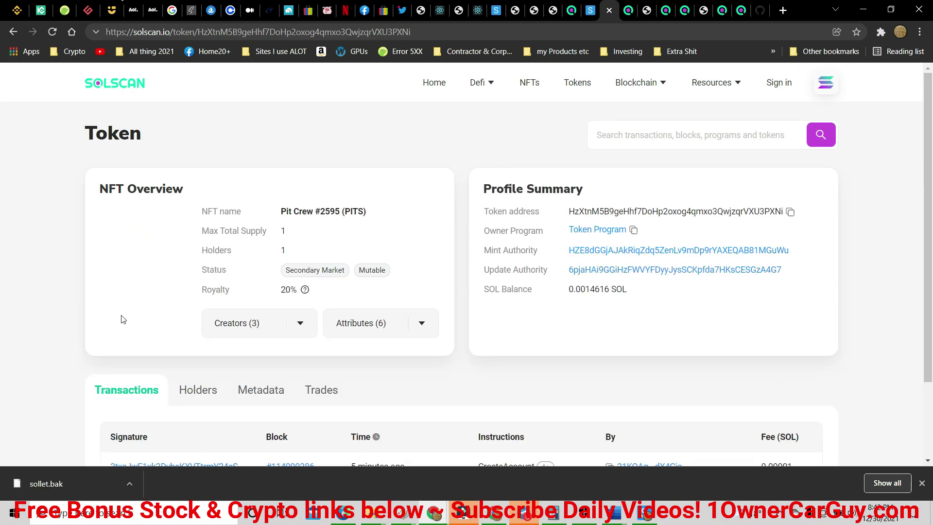
pyautogui.click(160, 286)
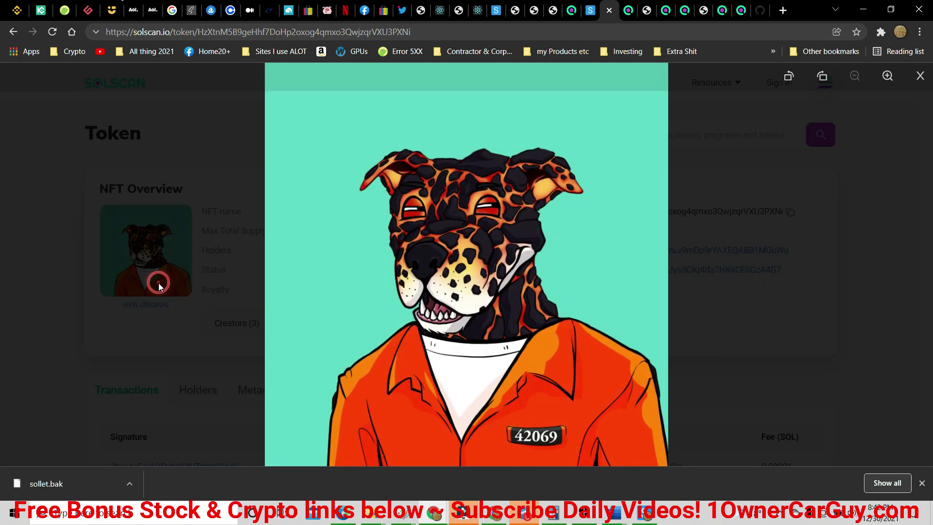
pyautogui.moveTo(435, 512)
pyautogui.click(590, 10)
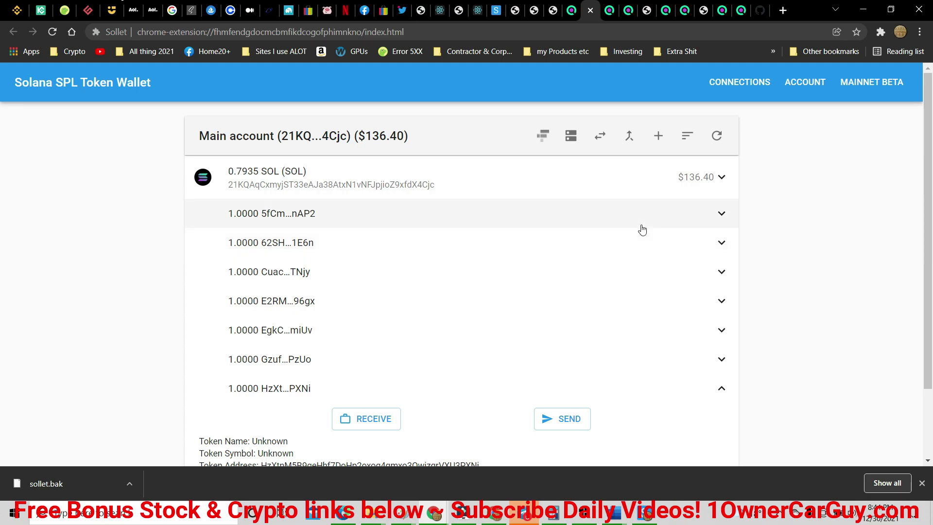
# Switch from the wallet pages to the mintpitcrew.com mint site tab.
pyautogui.scroll(6, 422, 165)
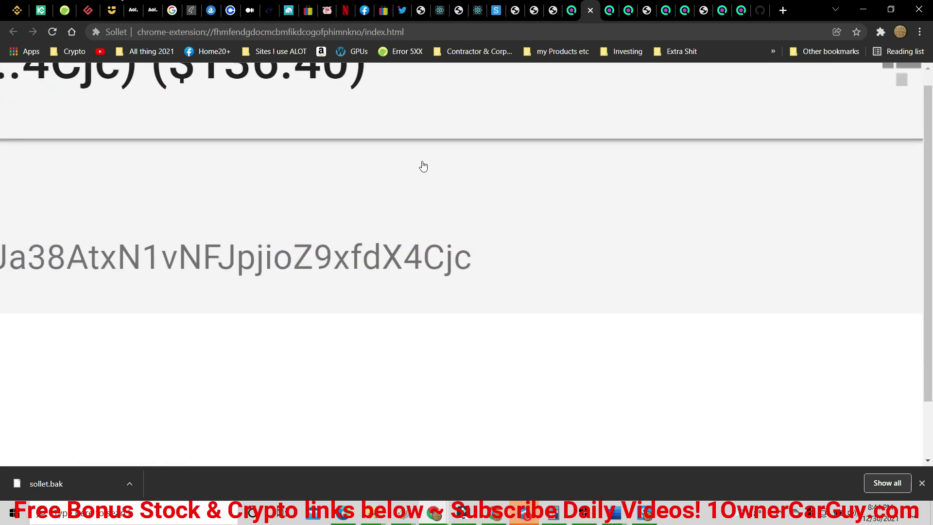
pyautogui.scroll(-2, 423, 166)
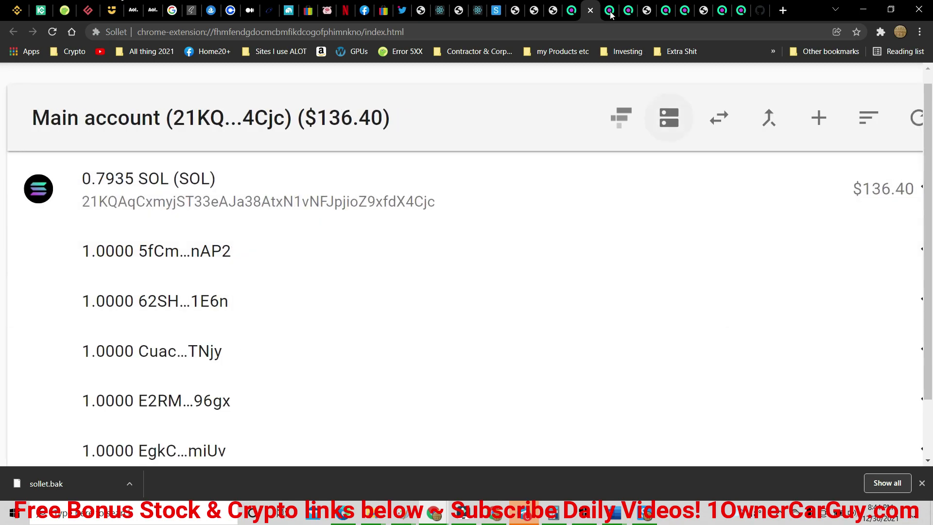
pyautogui.click(502, 6)
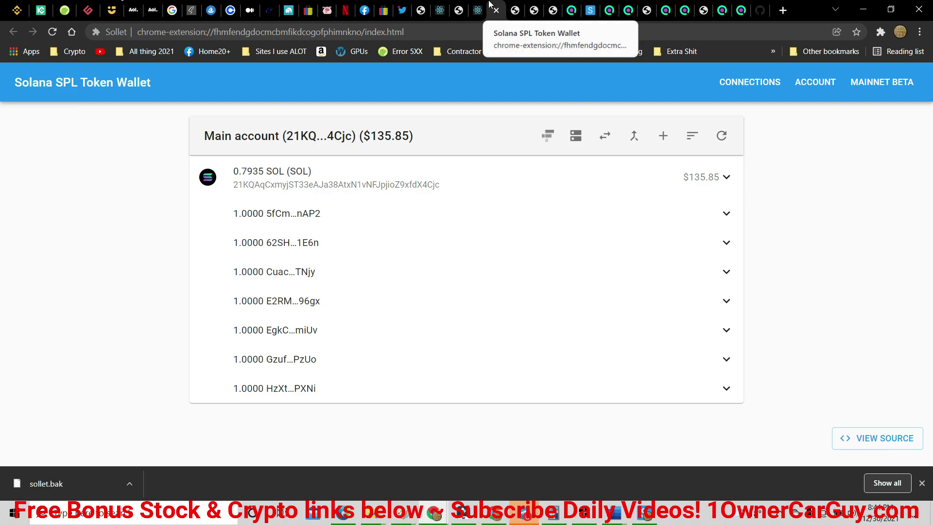
pyautogui.click(510, 6)
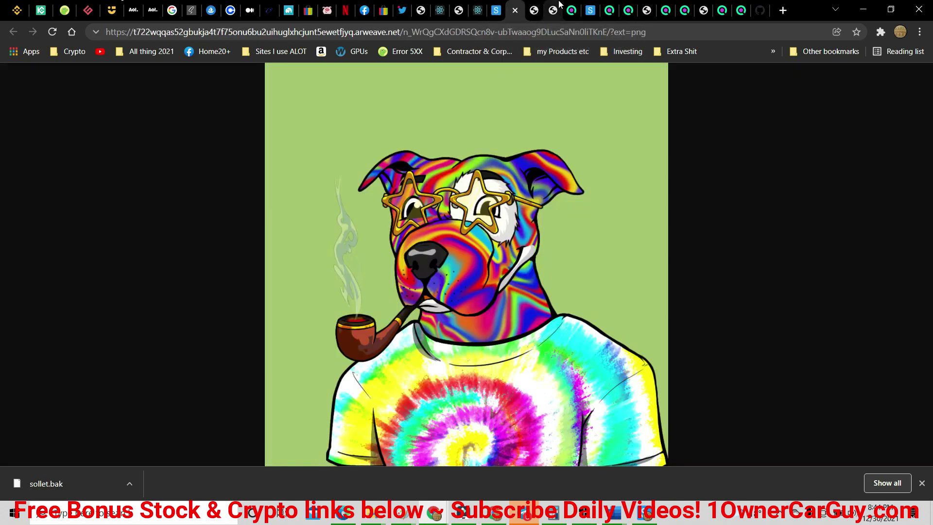
pyautogui.click(478, 6)
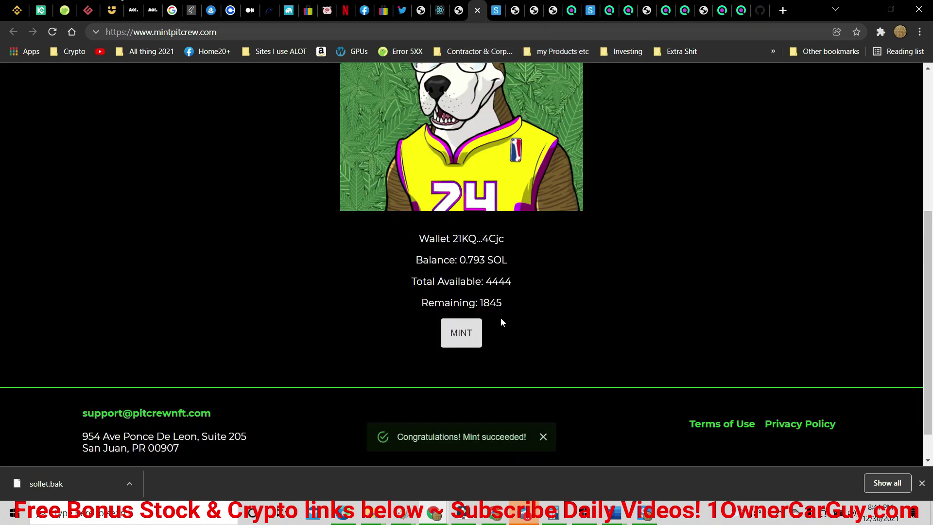
# Mint another Pit Crew NFT and approve it in Sollet, producing Pit Crew #2605 on Solscan.
pyautogui.click(473, 333)
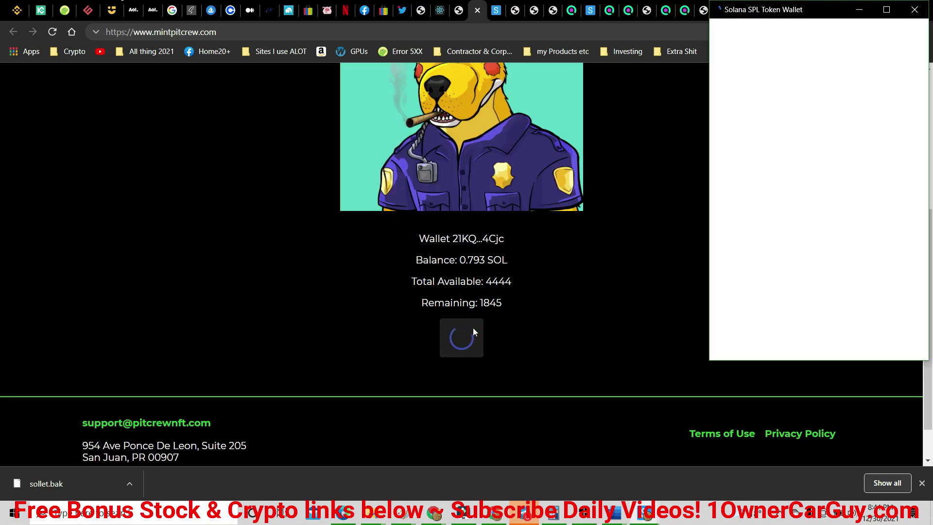
pyautogui.click(899, 319)
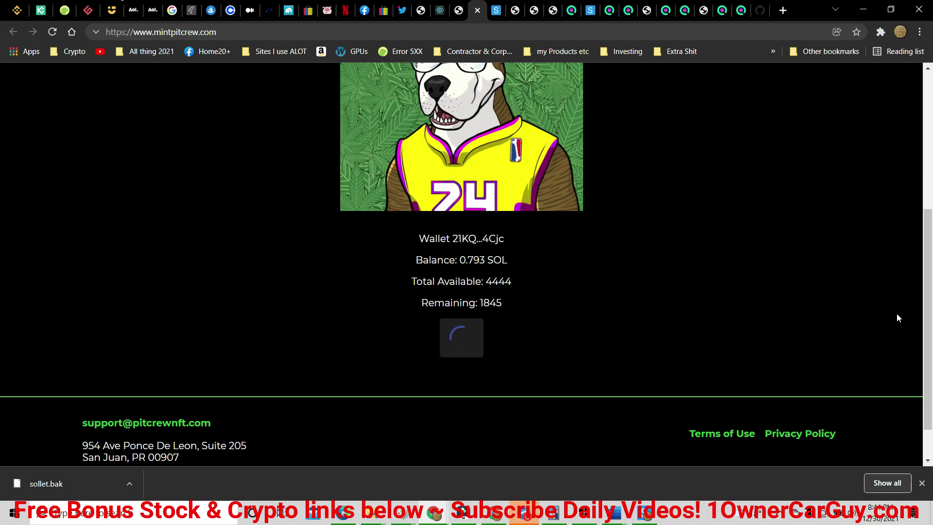
pyautogui.scroll(4, 1, 179)
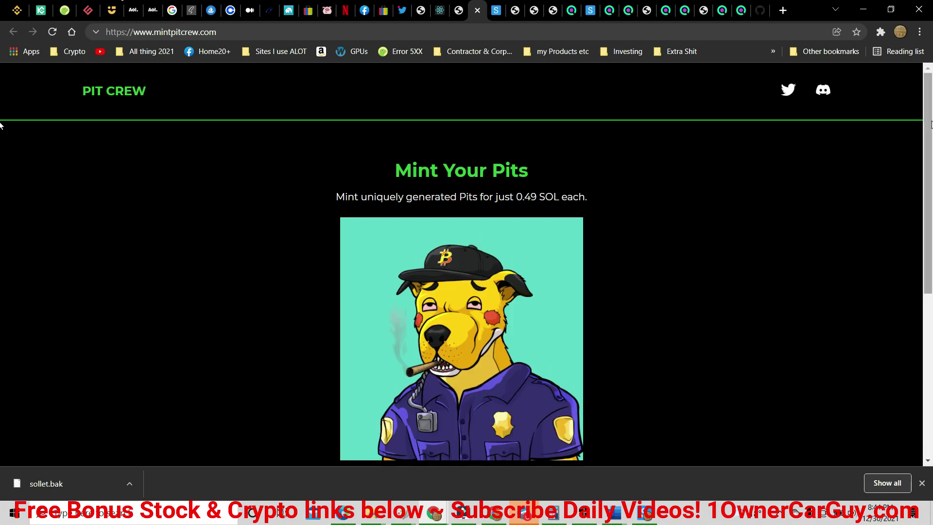
pyautogui.scroll(-3, 1, 252)
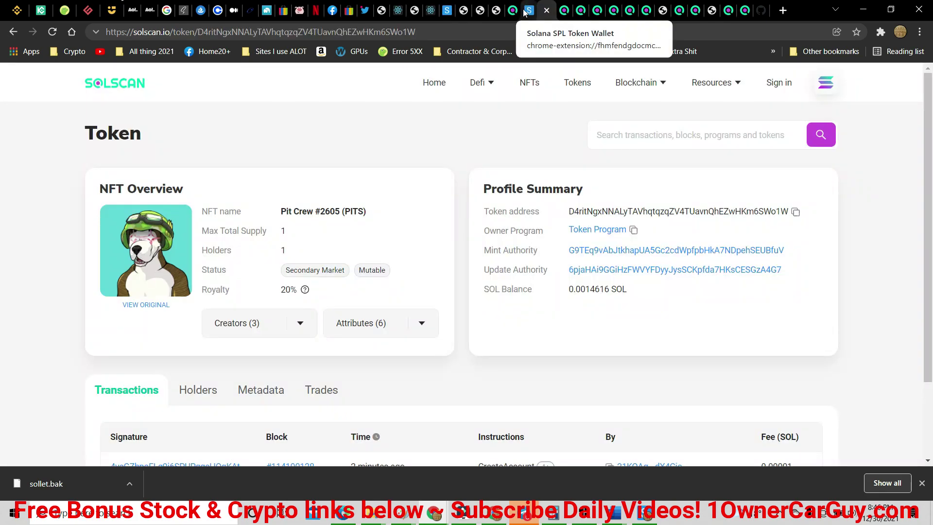
# Open Pit Crew #2605's camo-helmet artwork full-size, zoom in, then zoom back out.
pyautogui.click(171, 244)
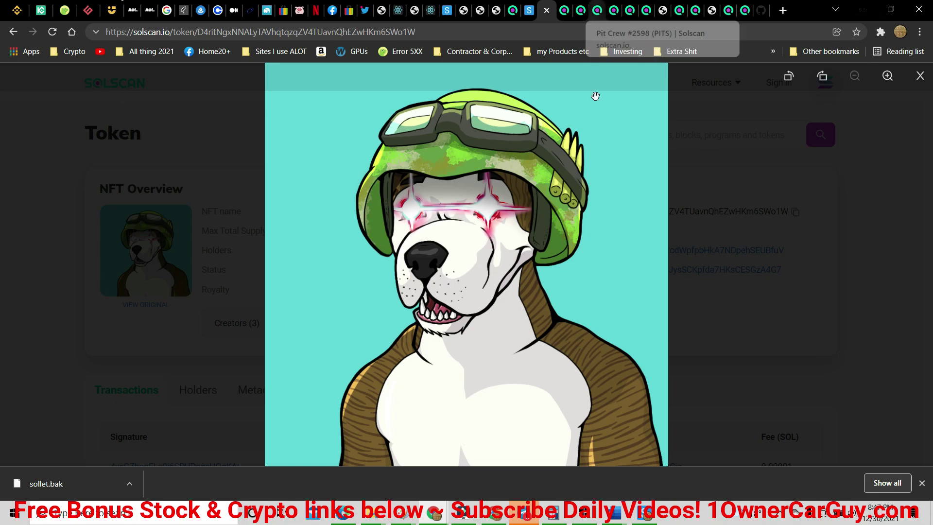
pyautogui.scroll(5, 591, 193)
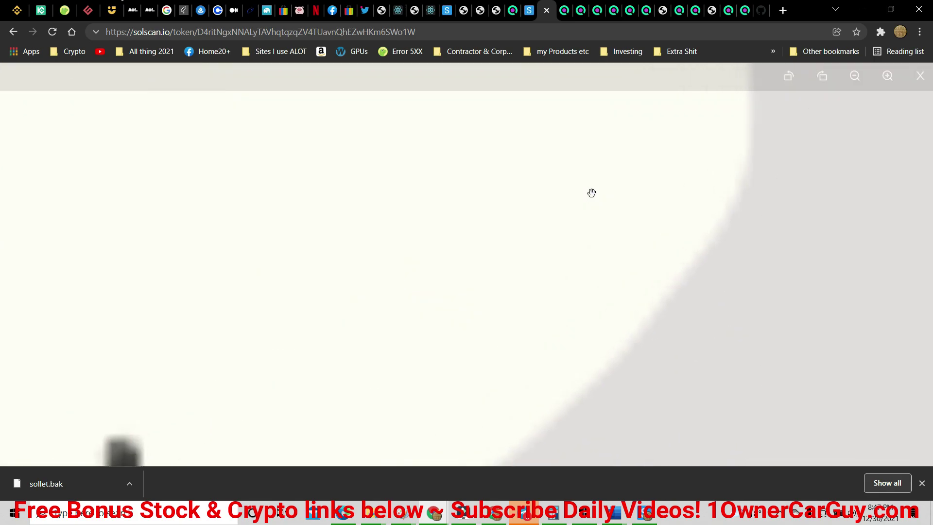
pyautogui.scroll(-5, 591, 193)
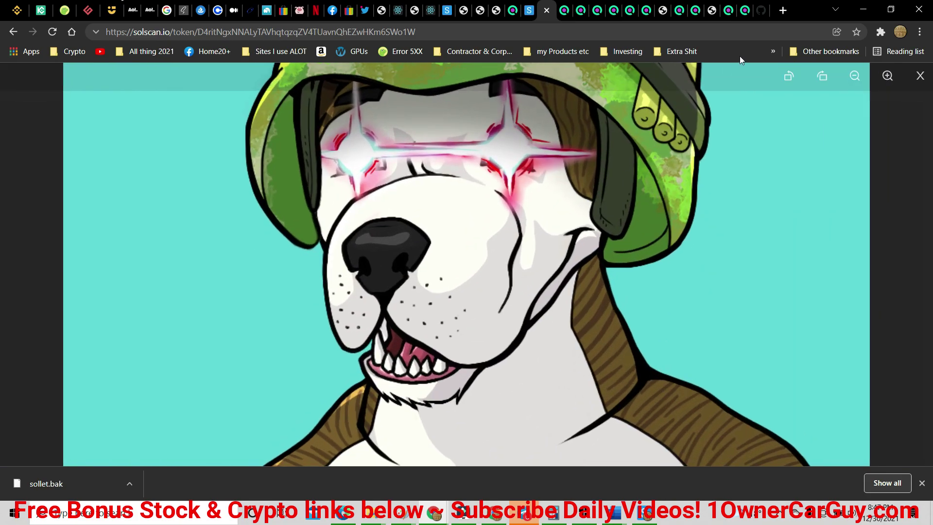
pyautogui.scroll(-2, 727, 94)
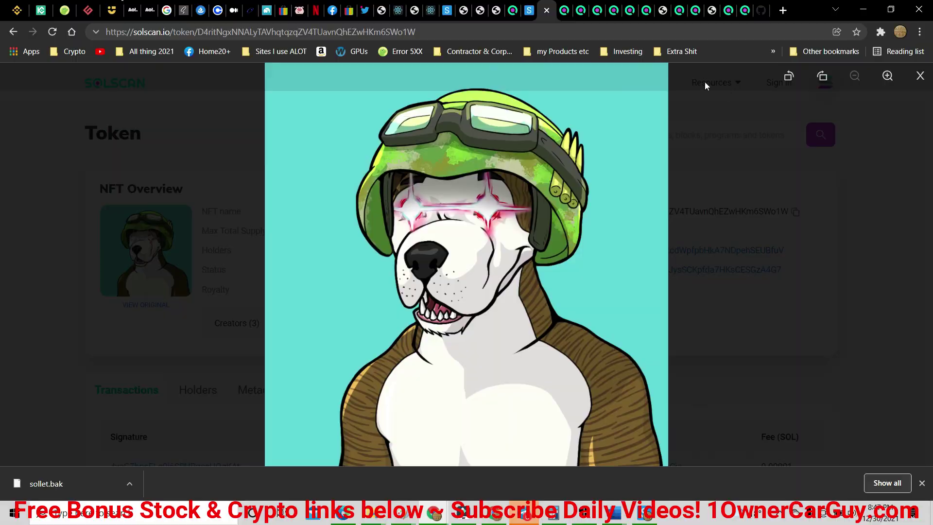